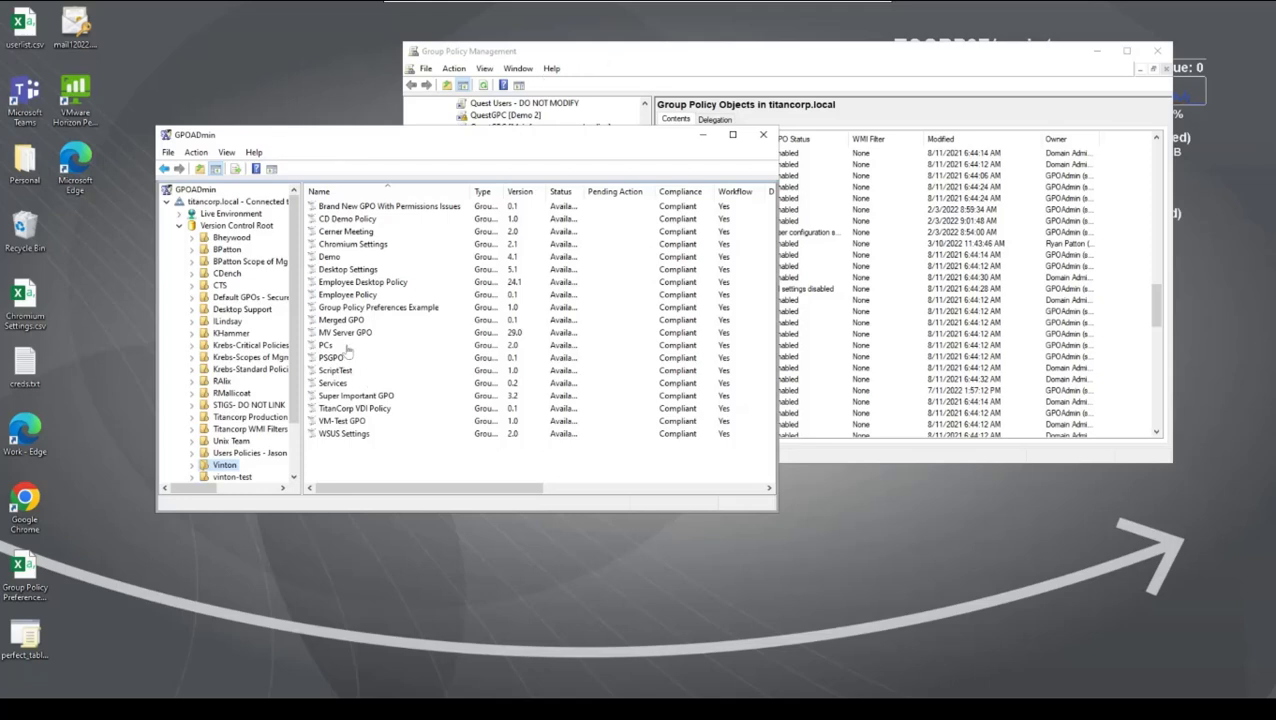
# Step: Switch to Group Policy Management and open MV Server GPO for editing
pyautogui.click(338, 334)
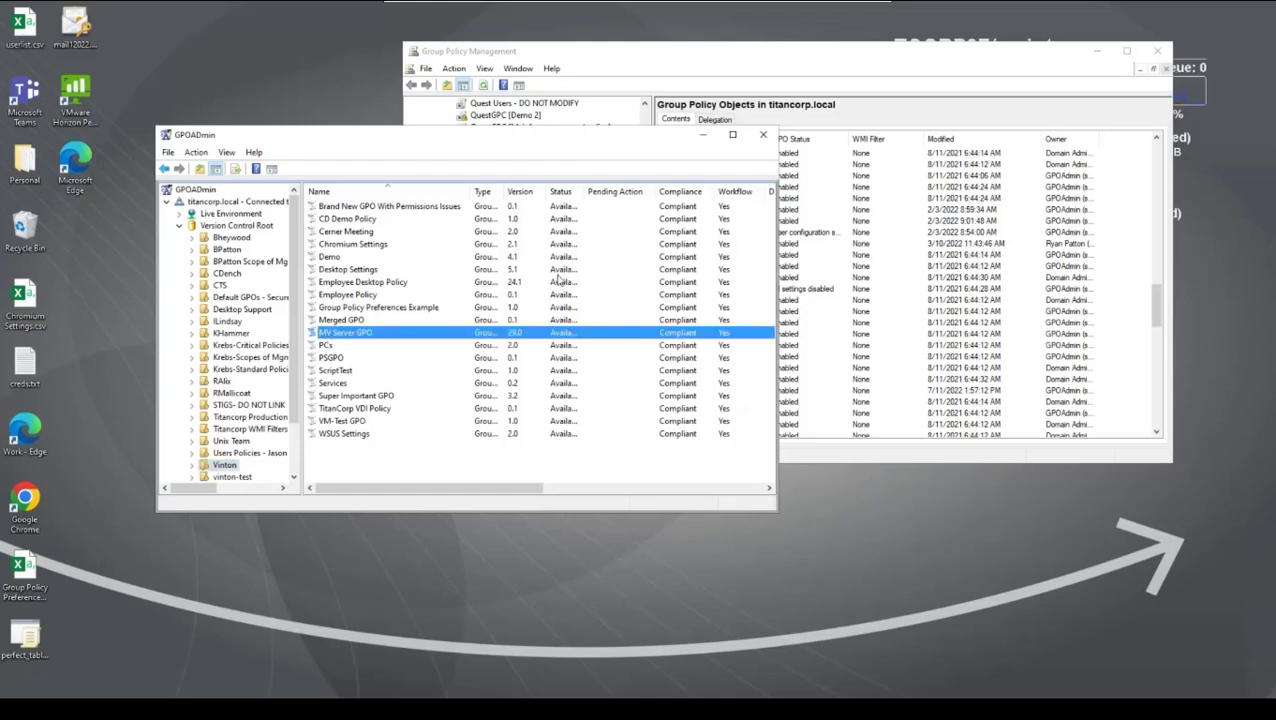
pyautogui.click(725, 53)
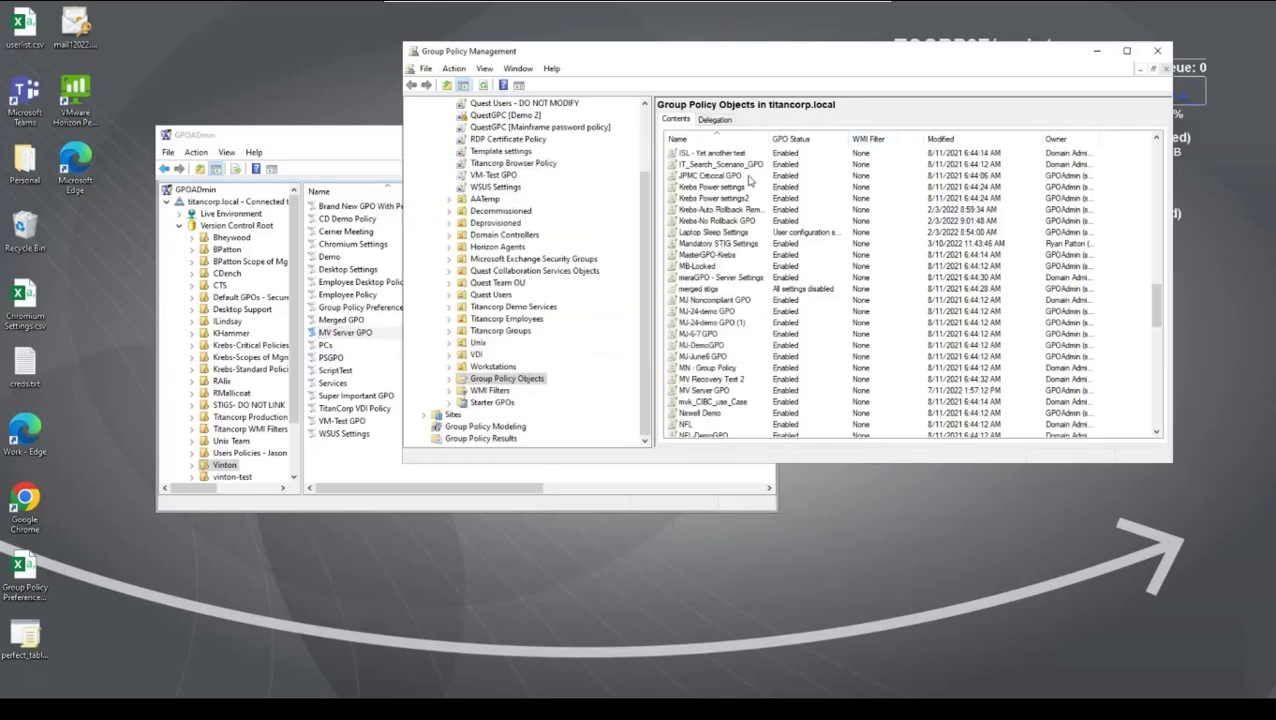
pyautogui.rightClick(689, 390)
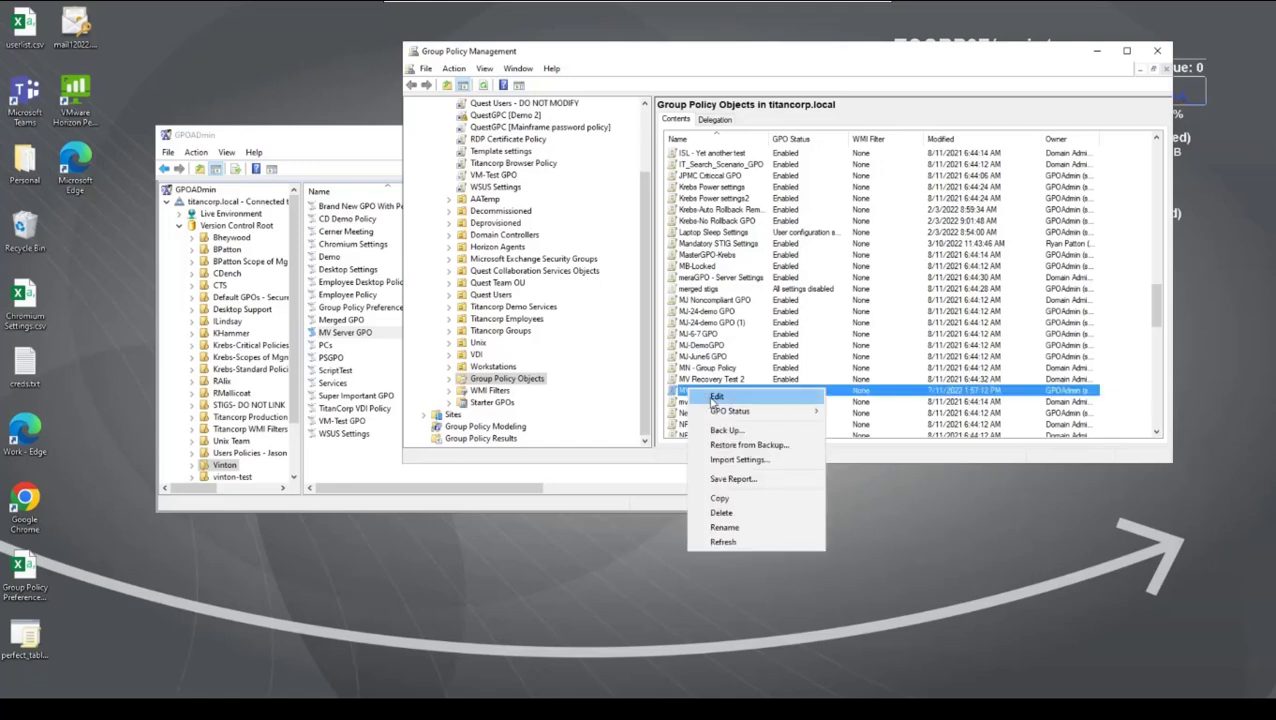
pyautogui.click(716, 398)
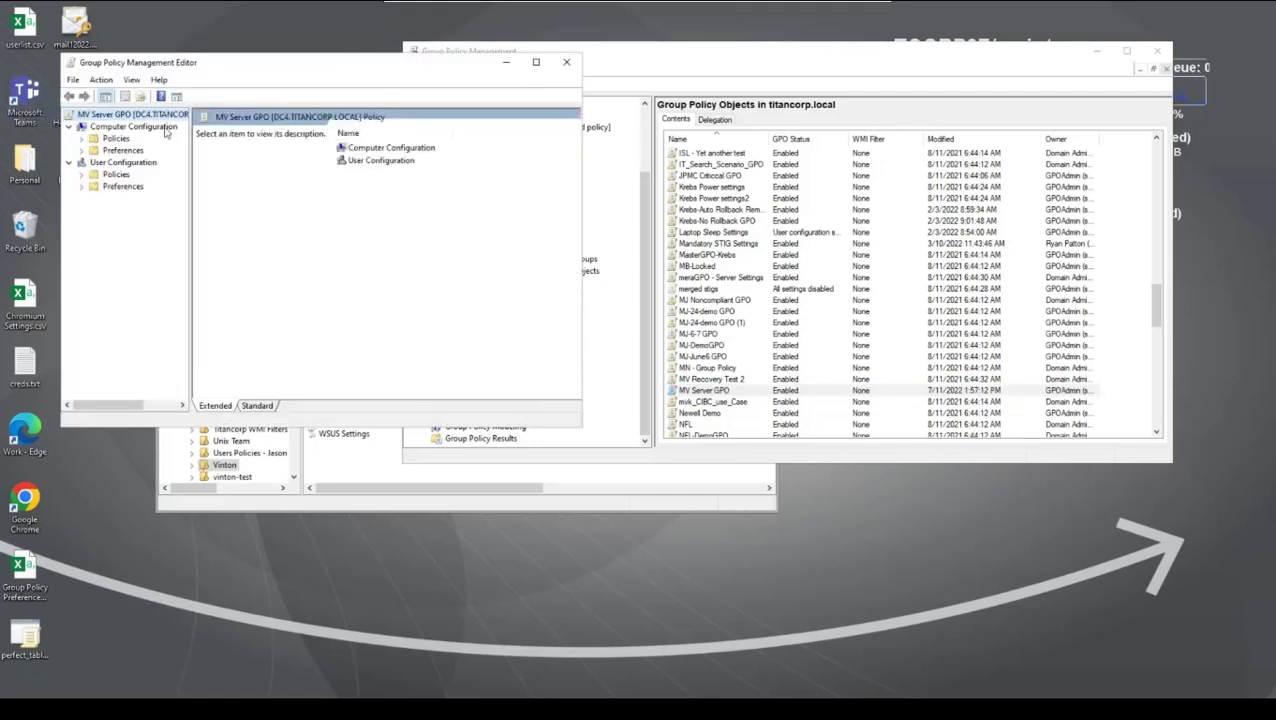
# Step: Display All Settings under the Computer Configuration policies and widen the editor window to show the setting states
pyautogui.click(82, 139)
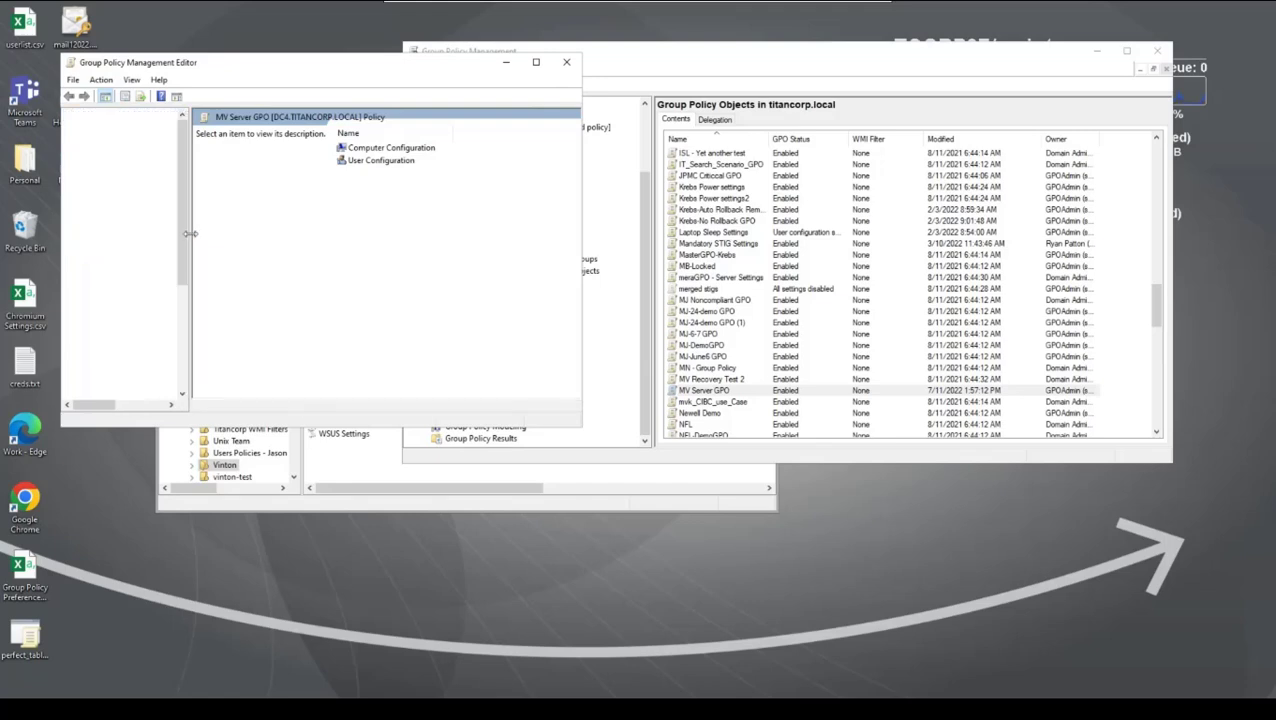
pyautogui.scroll(-2, 176, 293)
pyautogui.scroll(-1, 176, 293)
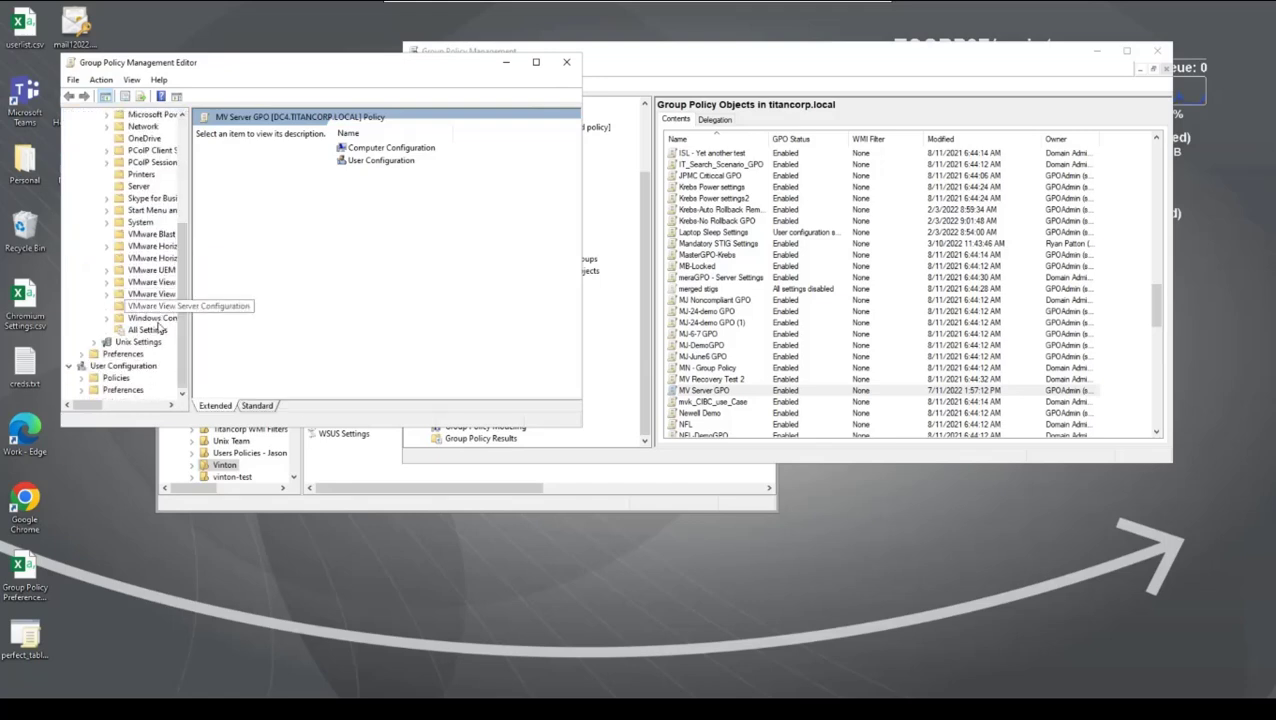
pyautogui.click(147, 330)
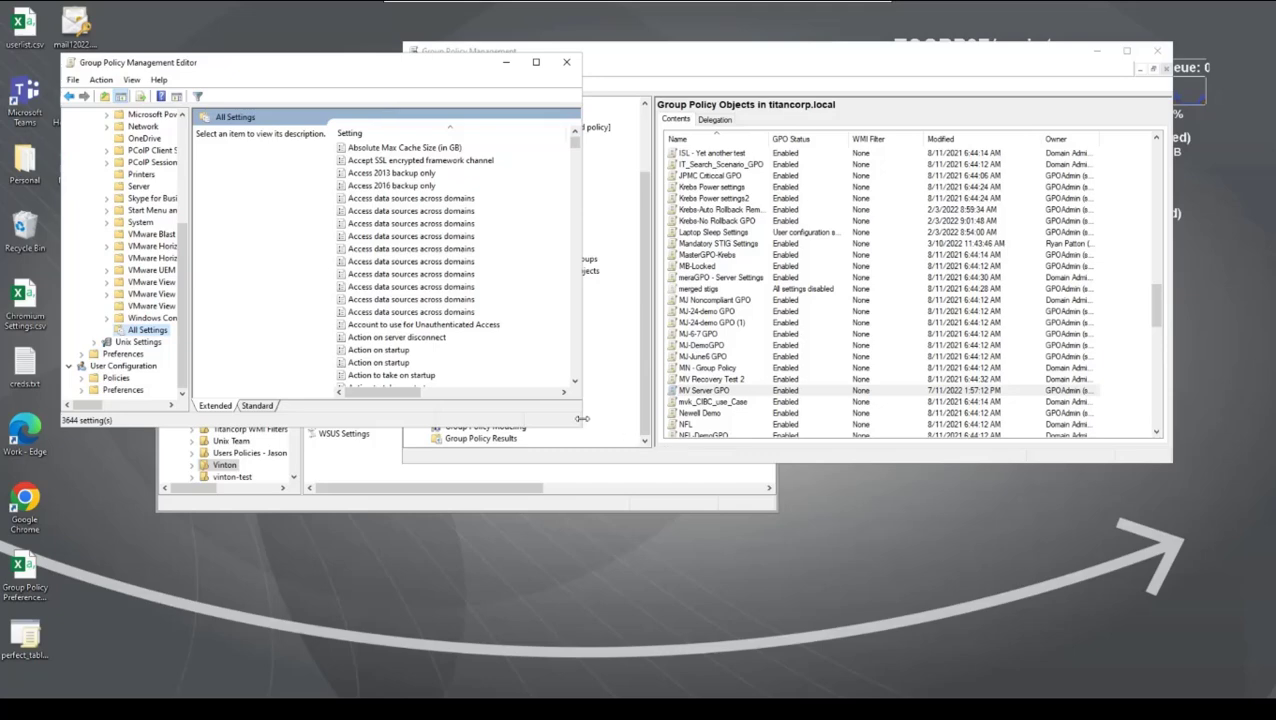
pyautogui.moveTo(581, 419); pyautogui.dragTo(800, 420)
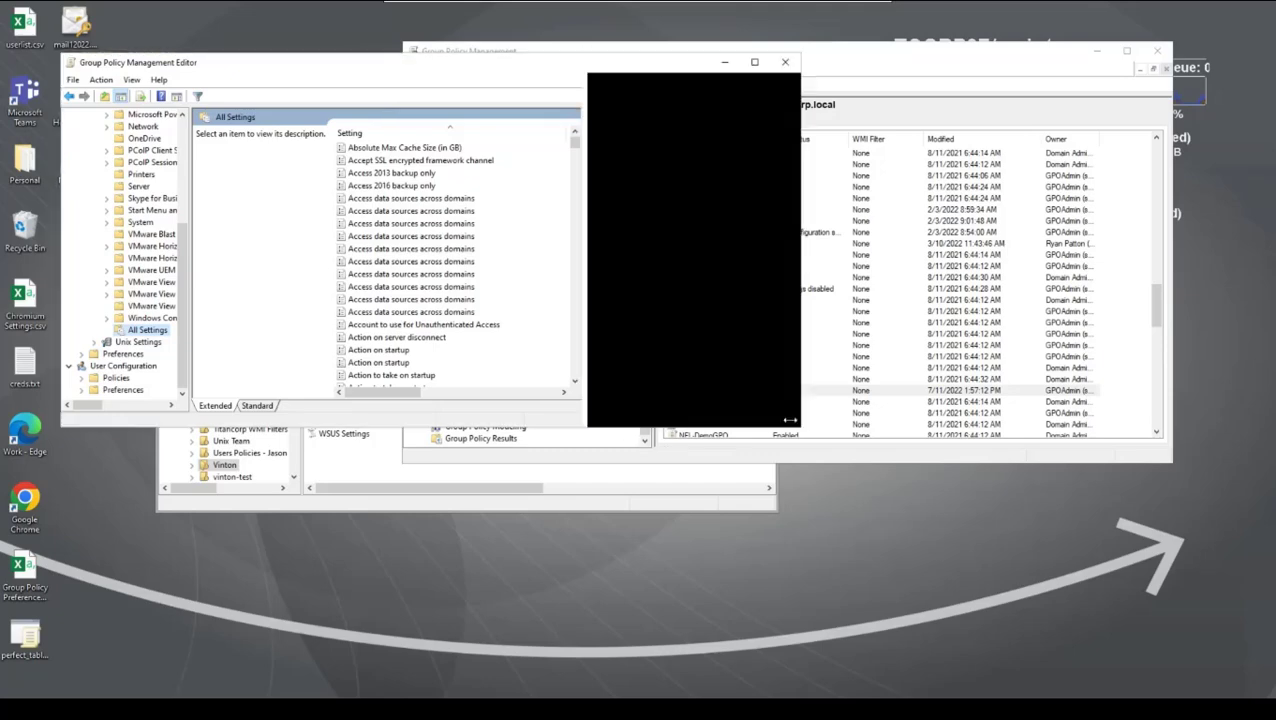
# Step: Set the first "Action on startup" policy to Disabled, save it and close the policy editor
pyautogui.click(398, 352)
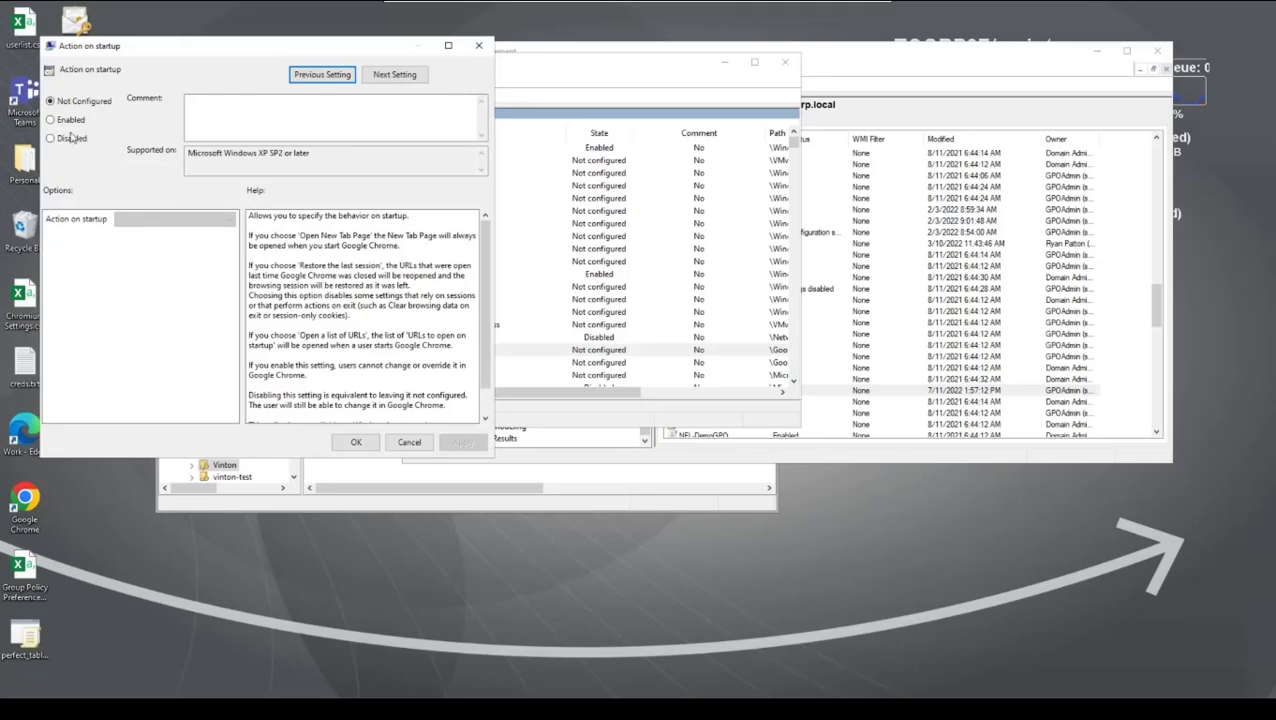
pyautogui.click(55, 139)
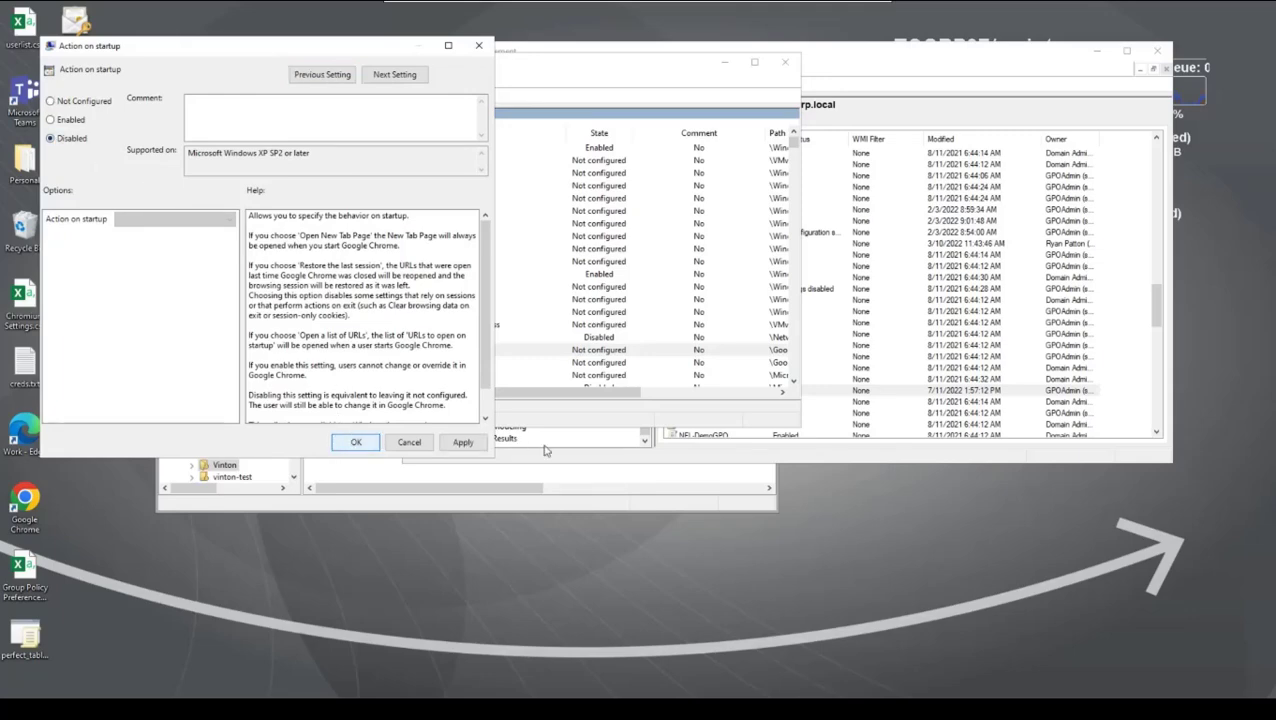
pyautogui.click(355, 442)
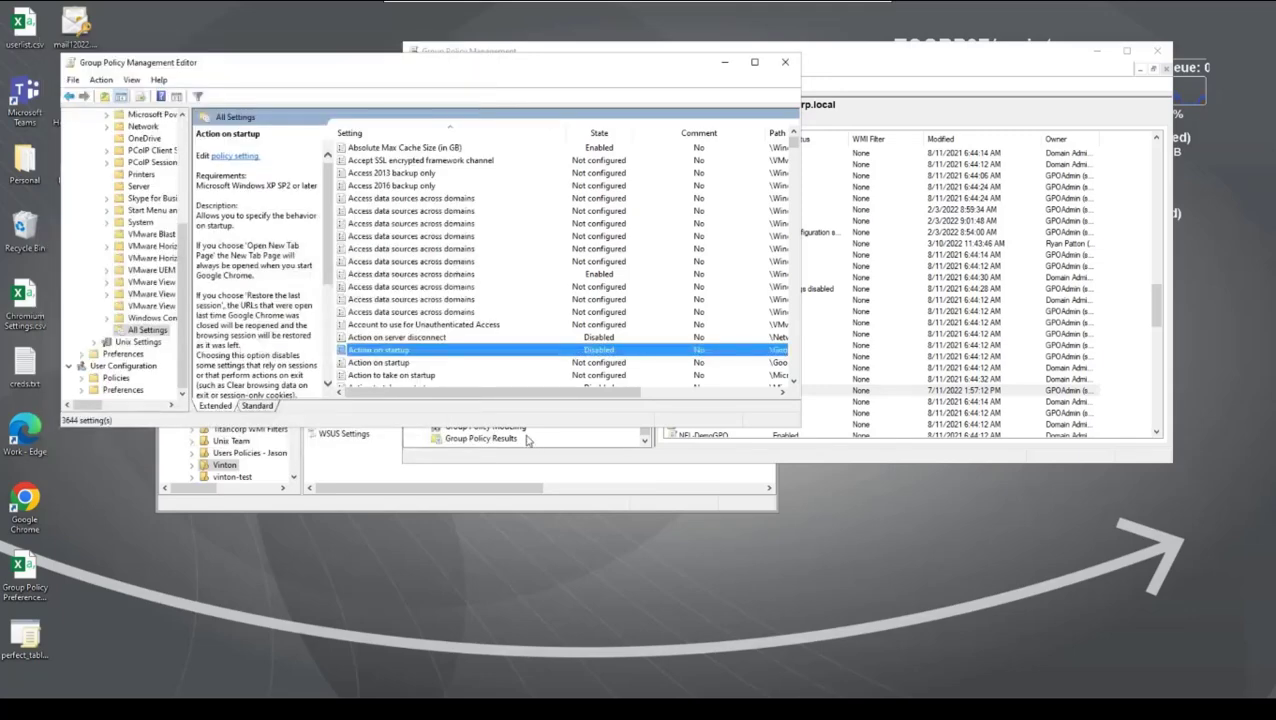
pyautogui.click(785, 63)
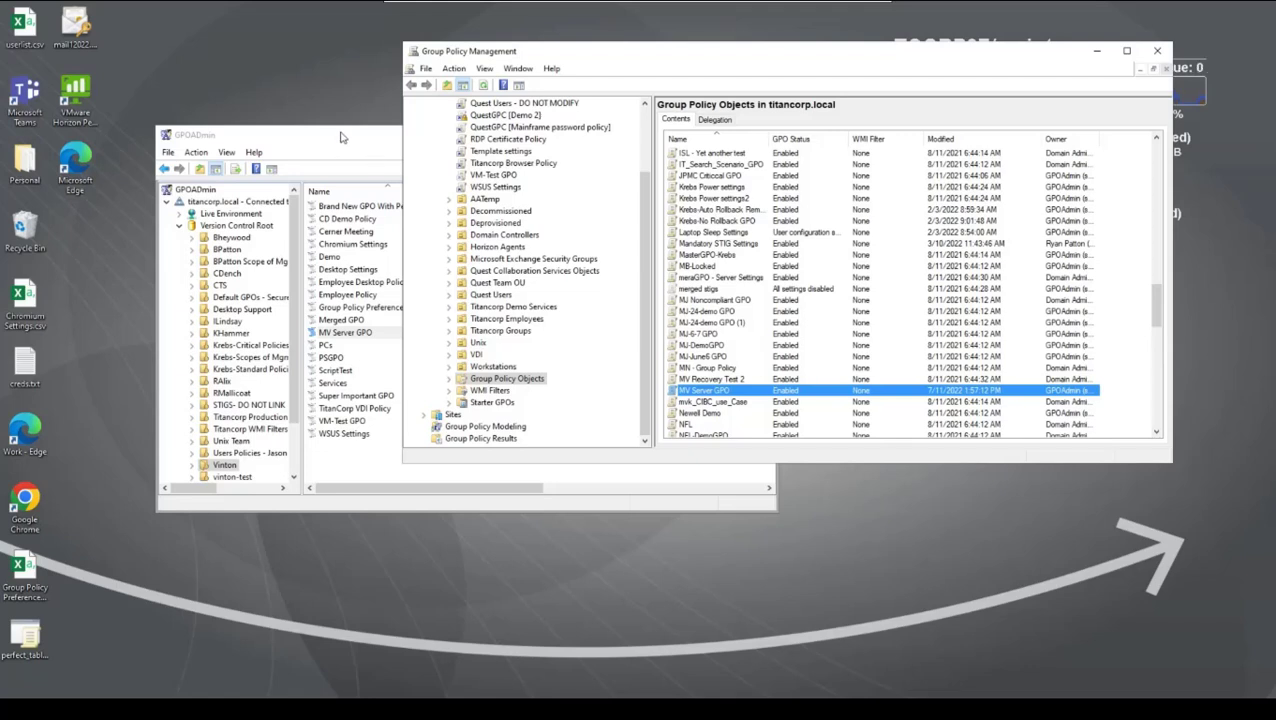
# Step: Switch to GPOADmin, refresh the list of policies and widen the Compliance column
pyautogui.moveTo(340, 137); pyautogui.dragTo(301, 275)
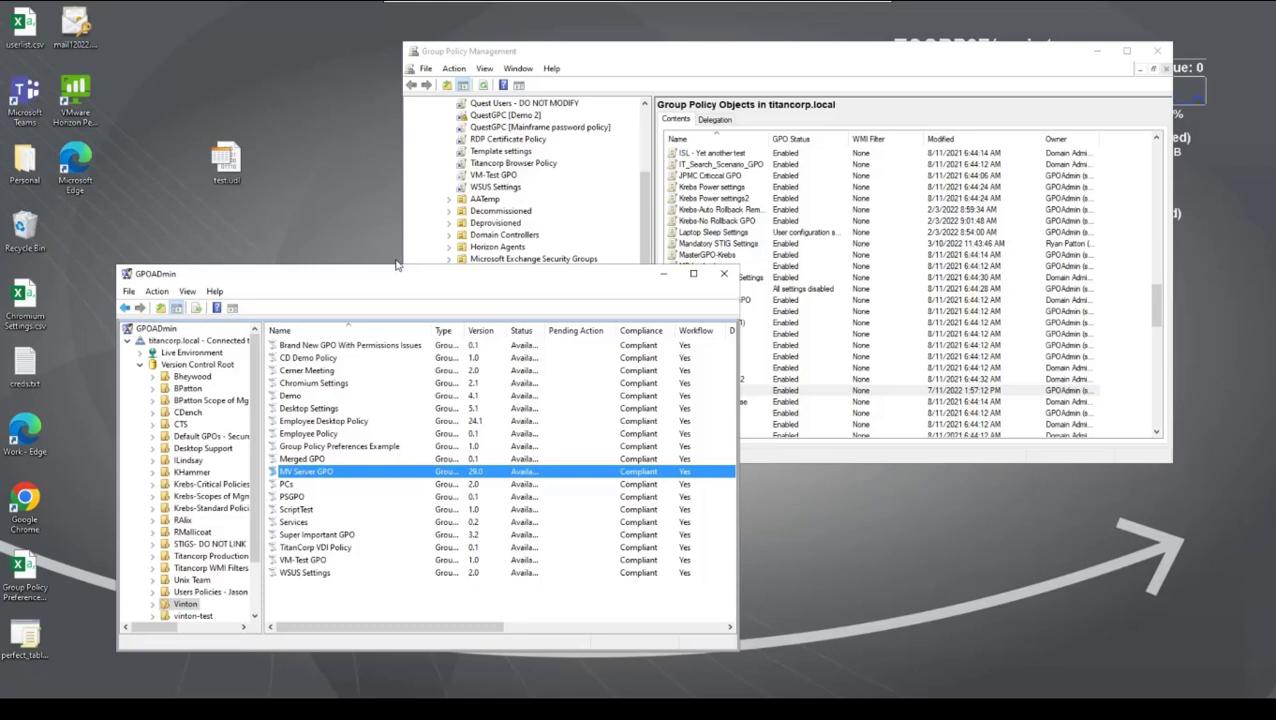
pyautogui.rightClick(333, 598)
pyautogui.click(369, 502)
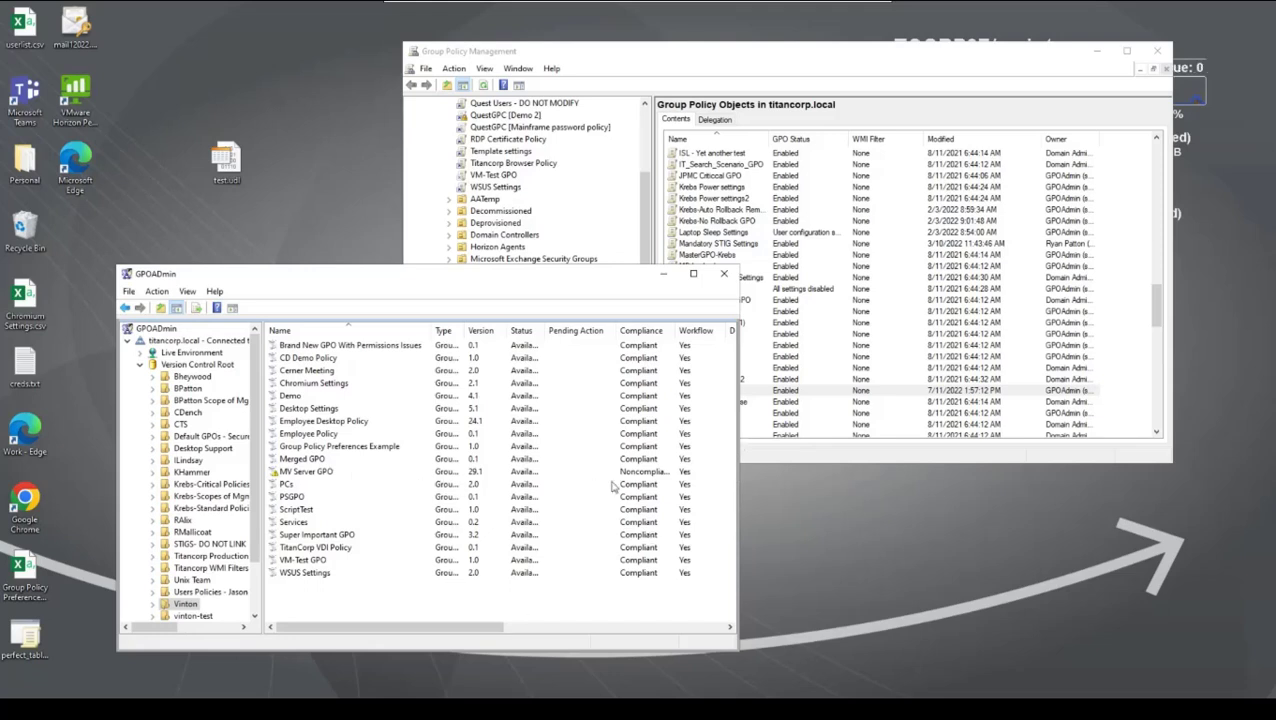
pyautogui.moveTo(630, 478)
pyautogui.moveTo(677, 331); pyautogui.dragTo(712, 333)
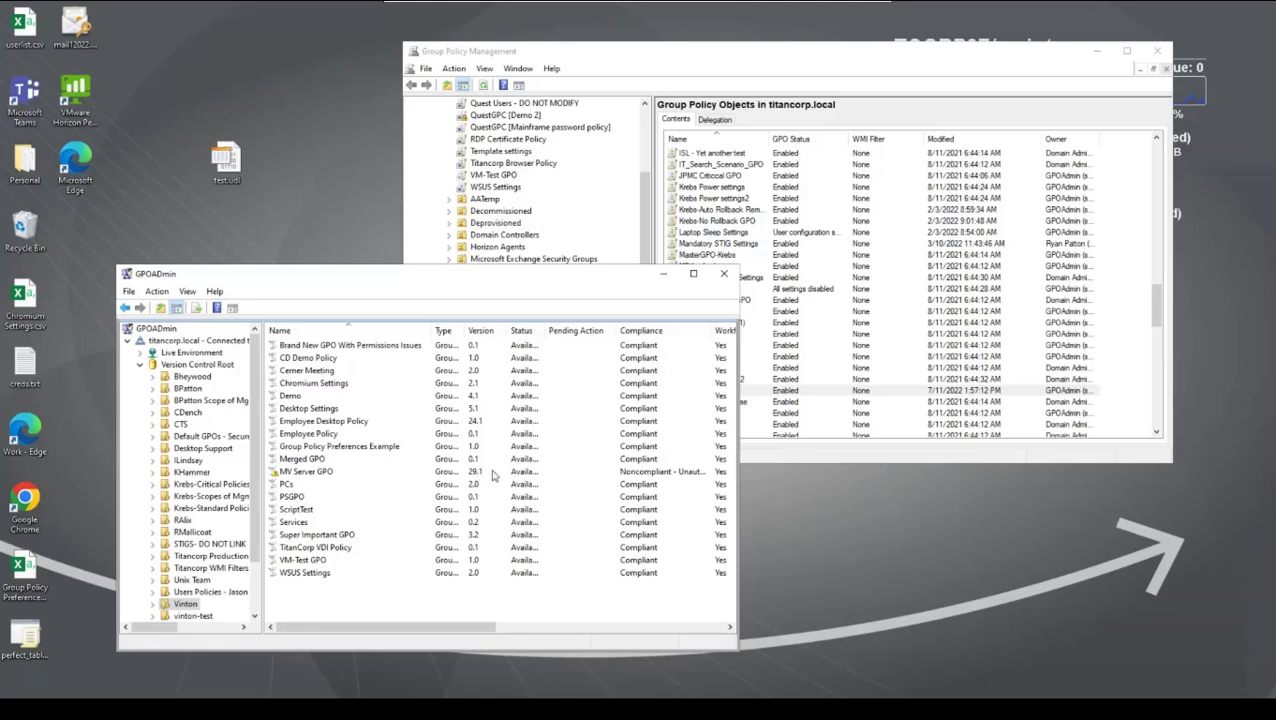
# Step: Examine the latest version entry in MV Server GPO's history, widening the Action column, and close the history
pyautogui.rightClick(311, 479)
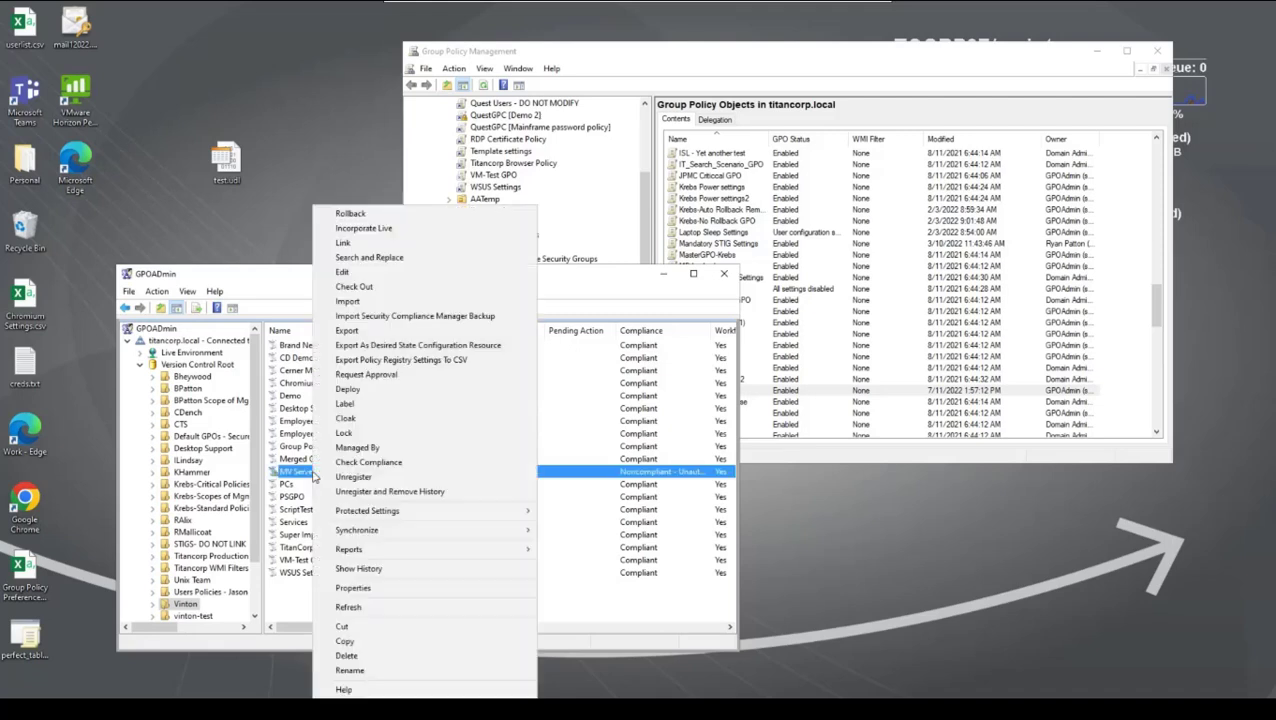
pyautogui.click(445, 570)
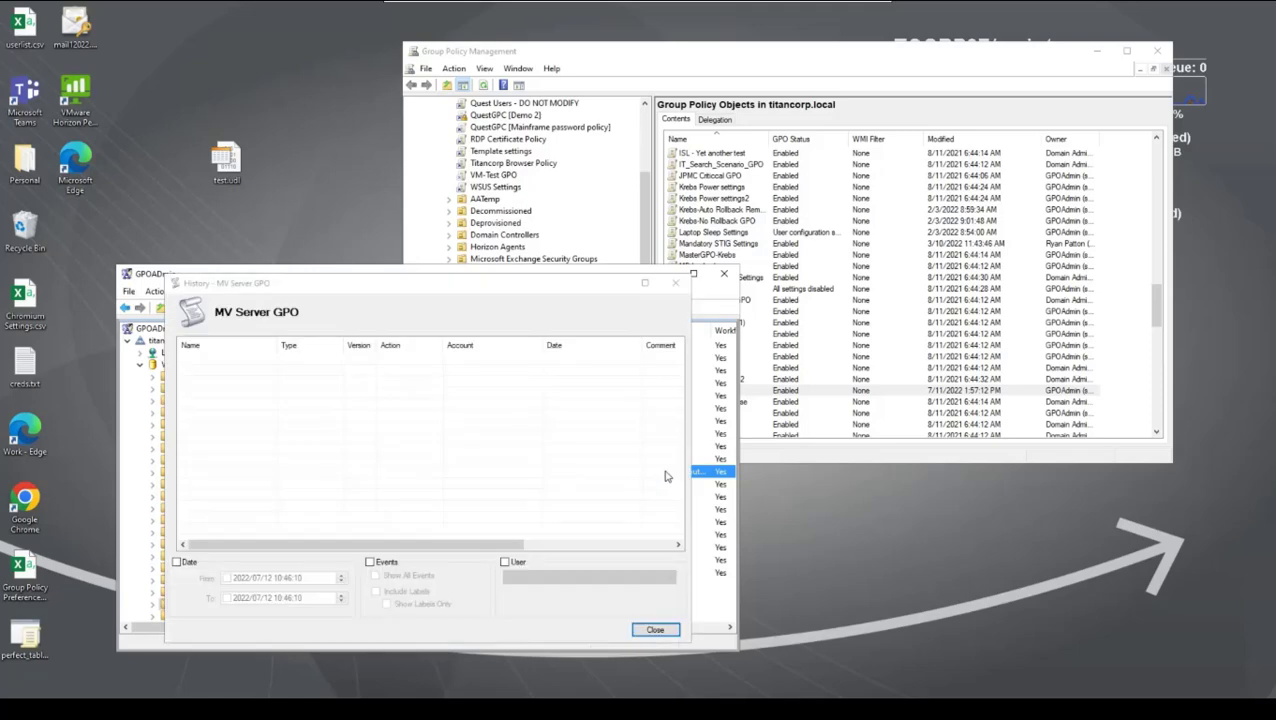
pyautogui.click(411, 361)
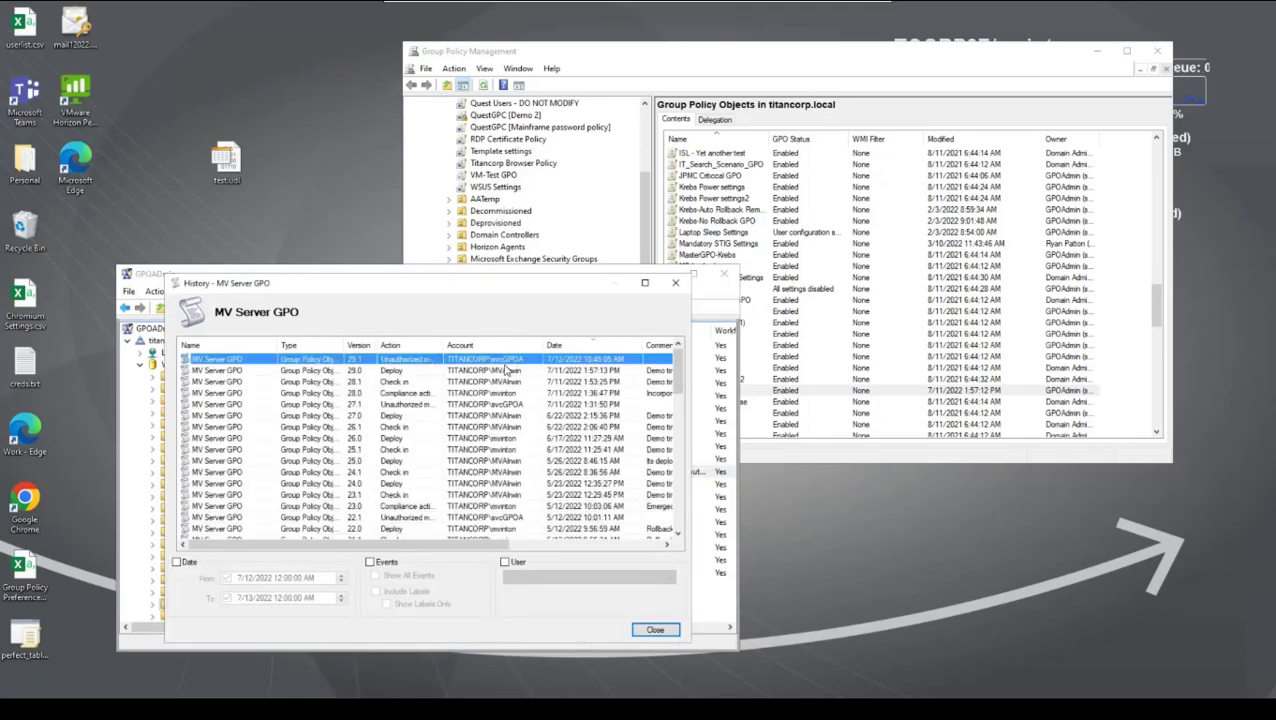
pyautogui.moveTo(443, 344); pyautogui.dragTo(505, 344)
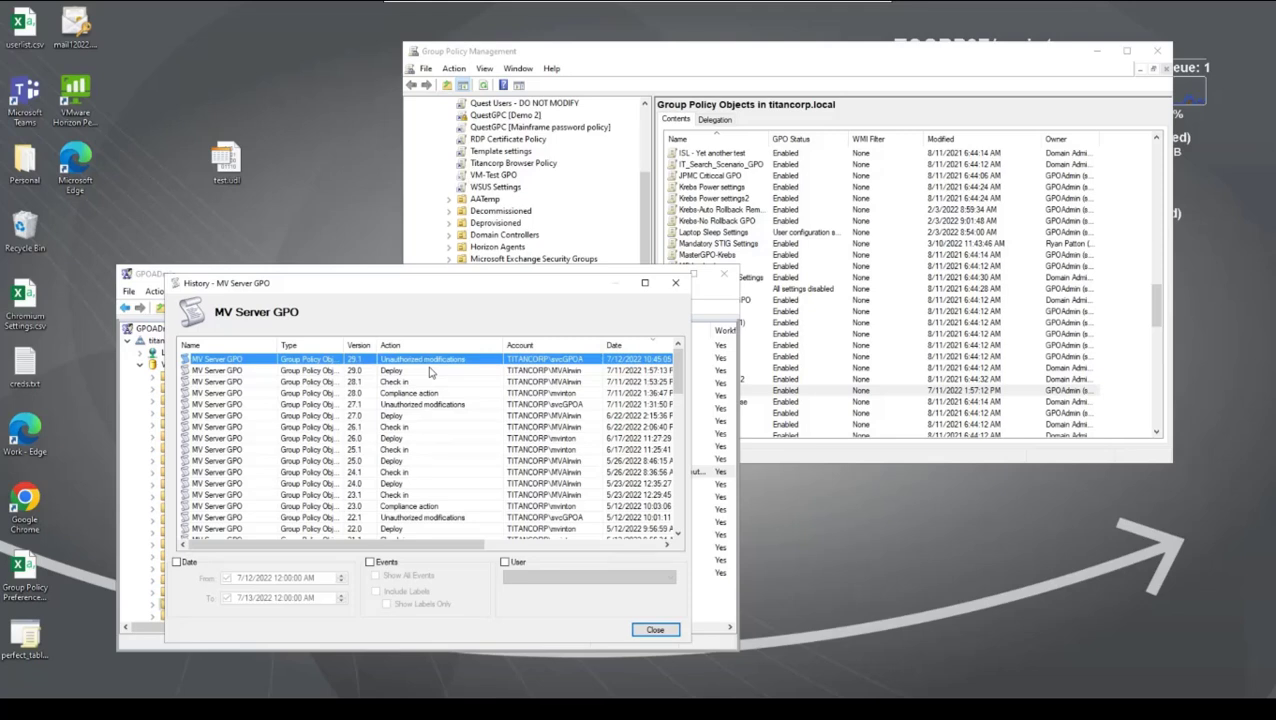
pyautogui.click(655, 631)
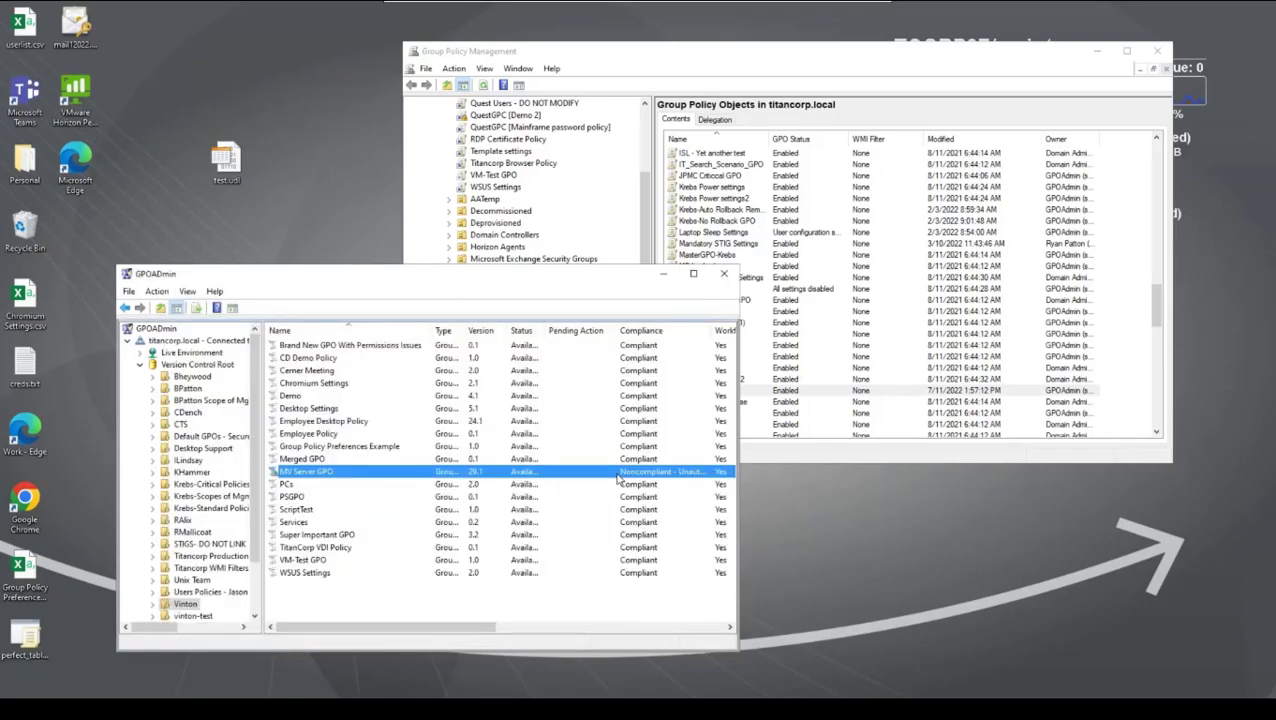
pyautogui.rightClick(316, 472)
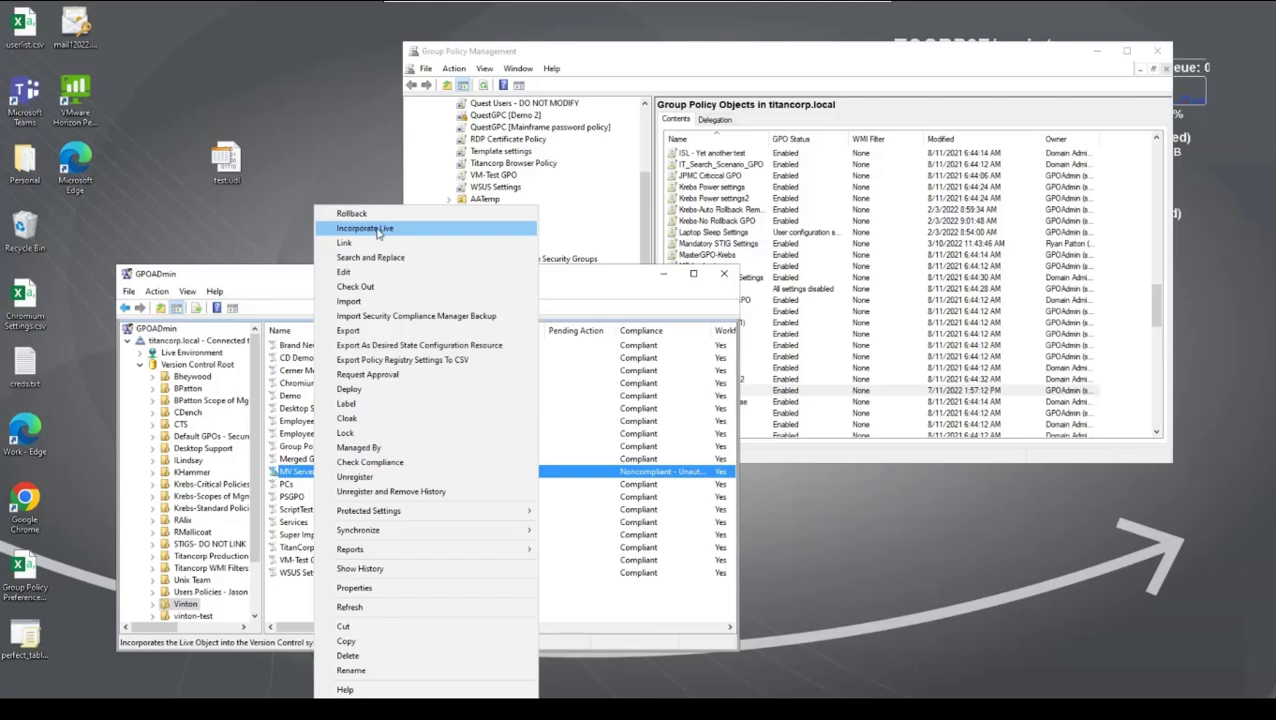
pyautogui.click(298, 272)
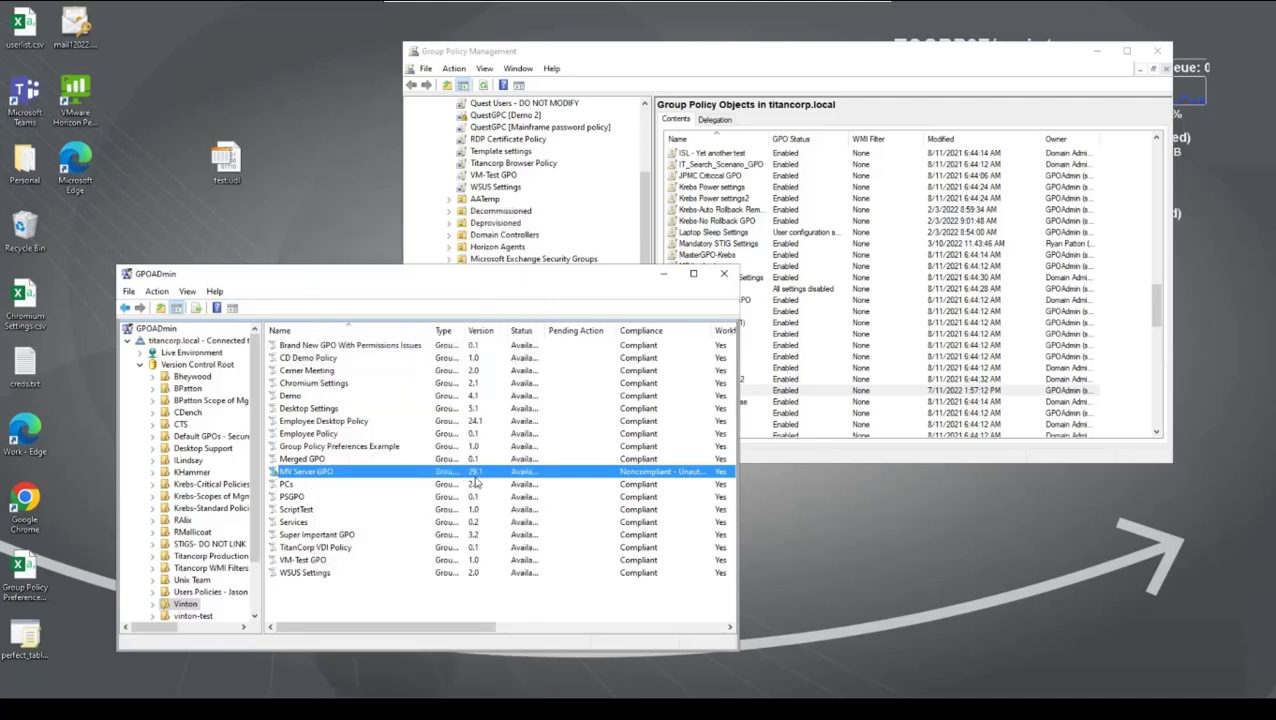
pyautogui.rightClick(431, 471)
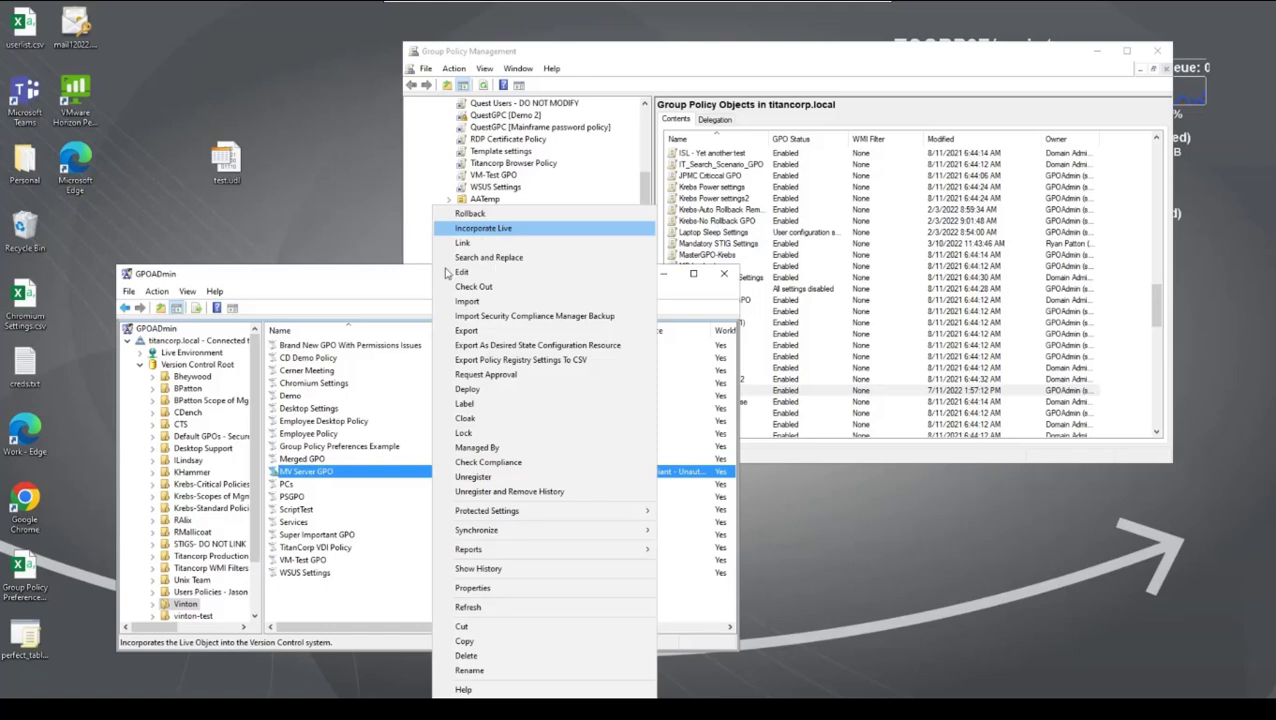
pyautogui.click(389, 282)
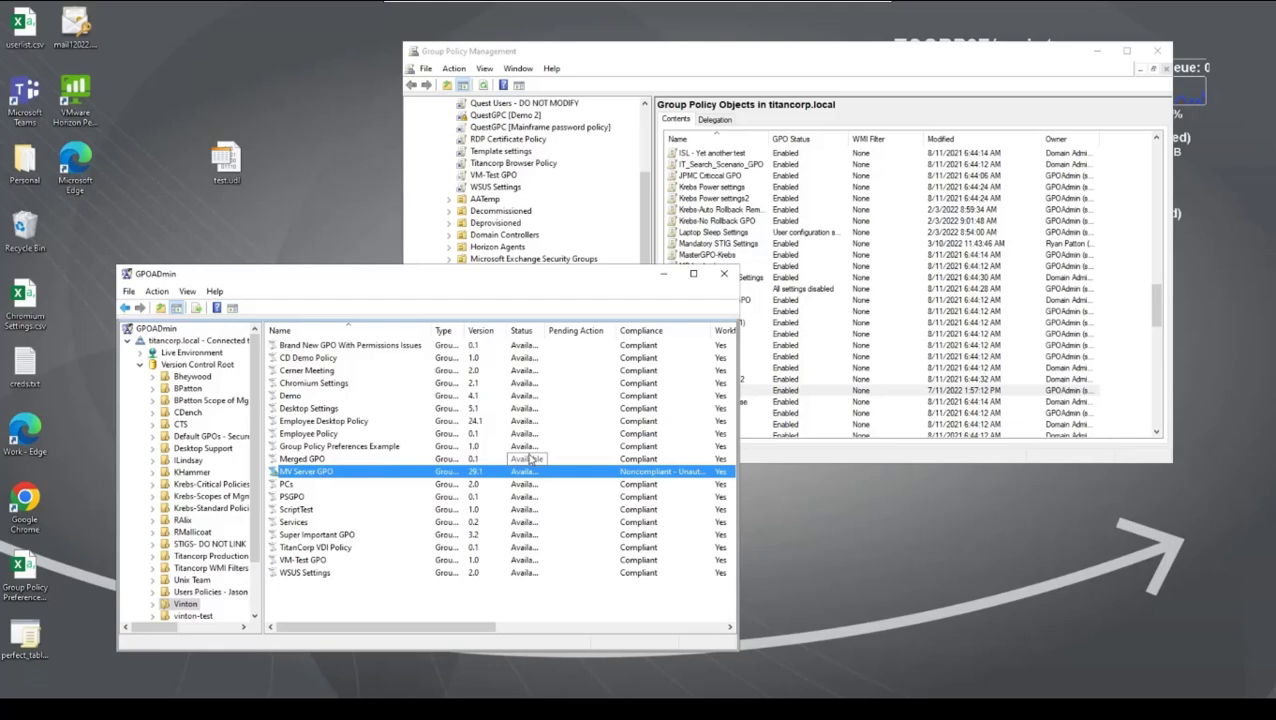
# Step: Show MV Server GPO's history sorted by date with the oldest entries first, and go to the newest entries
pyautogui.rightClick(407, 478)
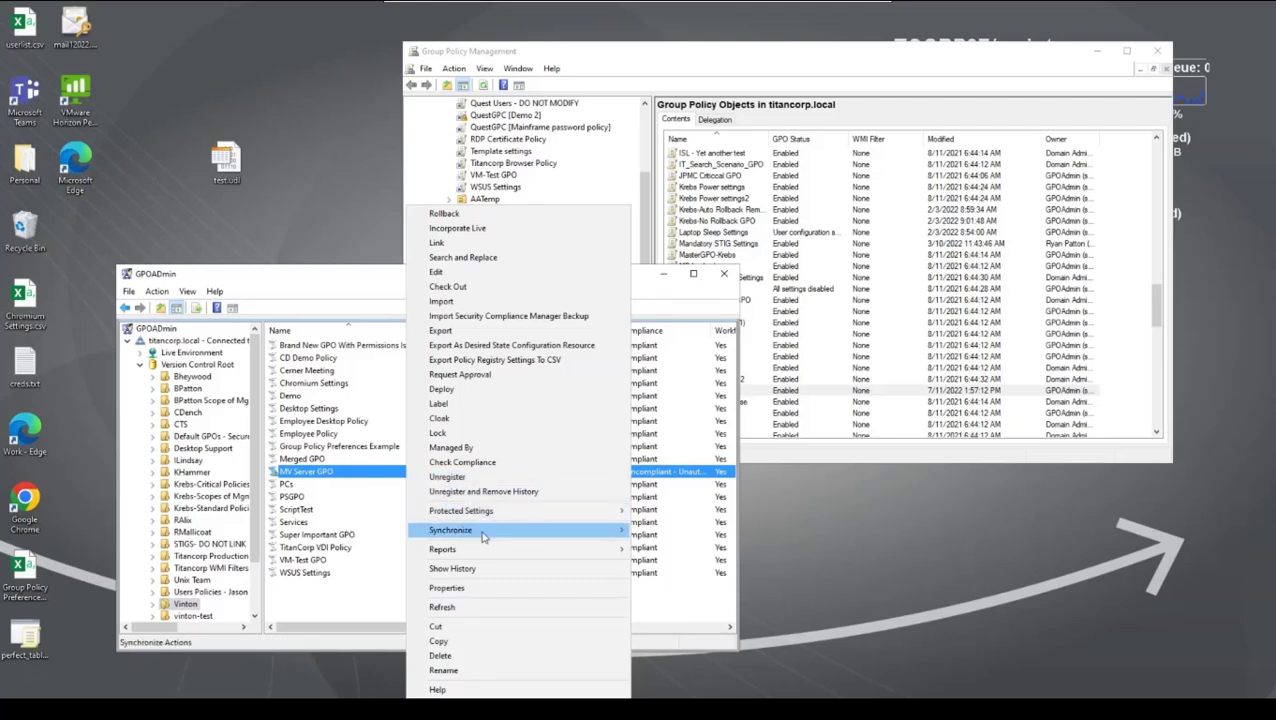
pyautogui.moveTo(486, 552)
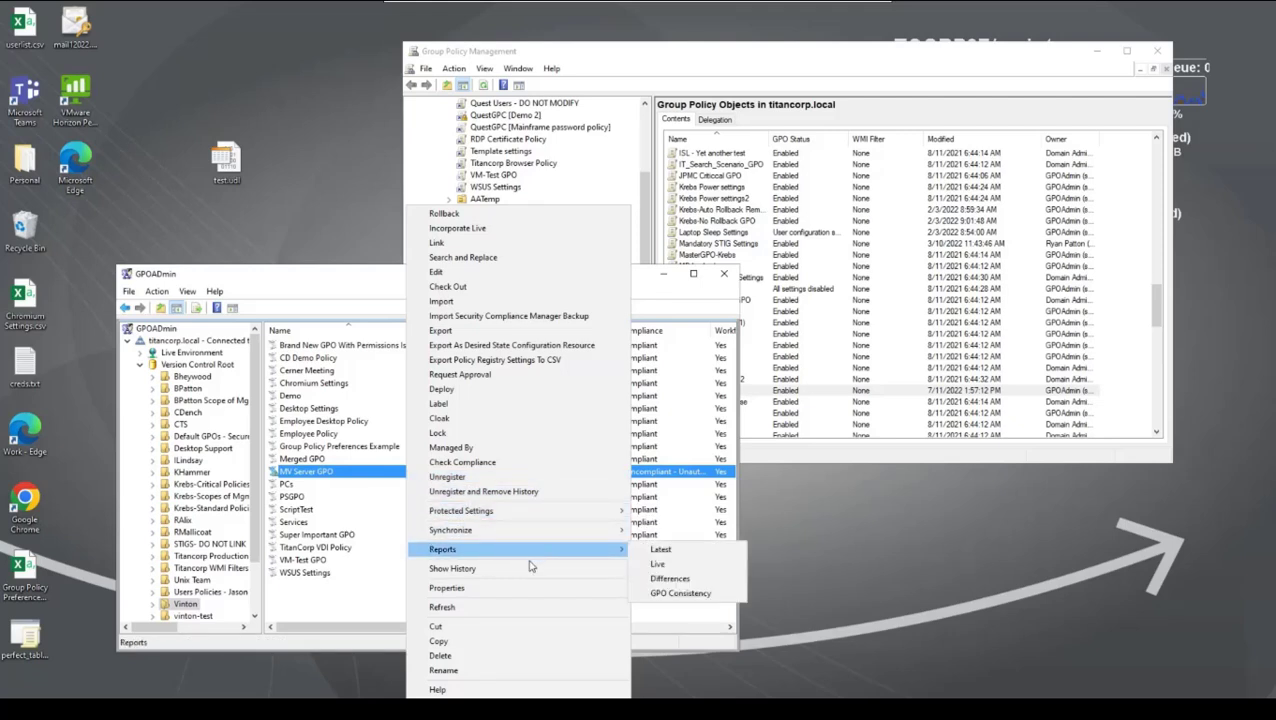
pyautogui.click(528, 568)
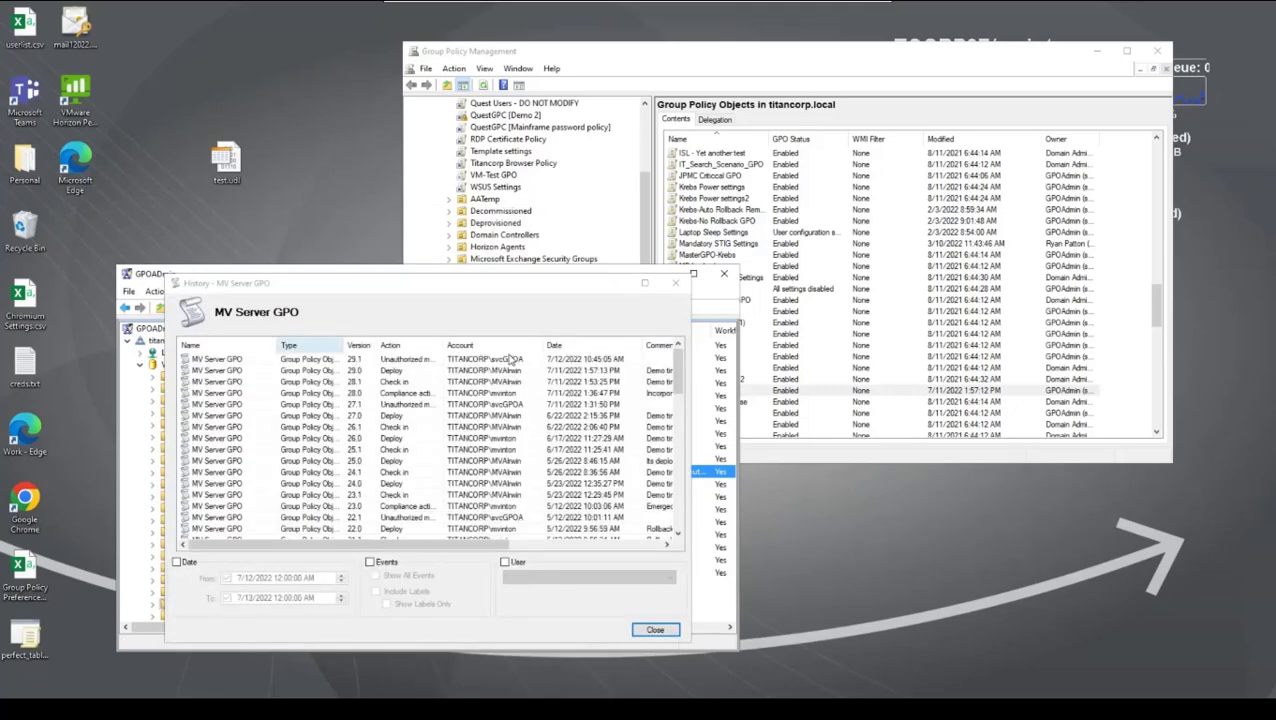
pyautogui.click(586, 347)
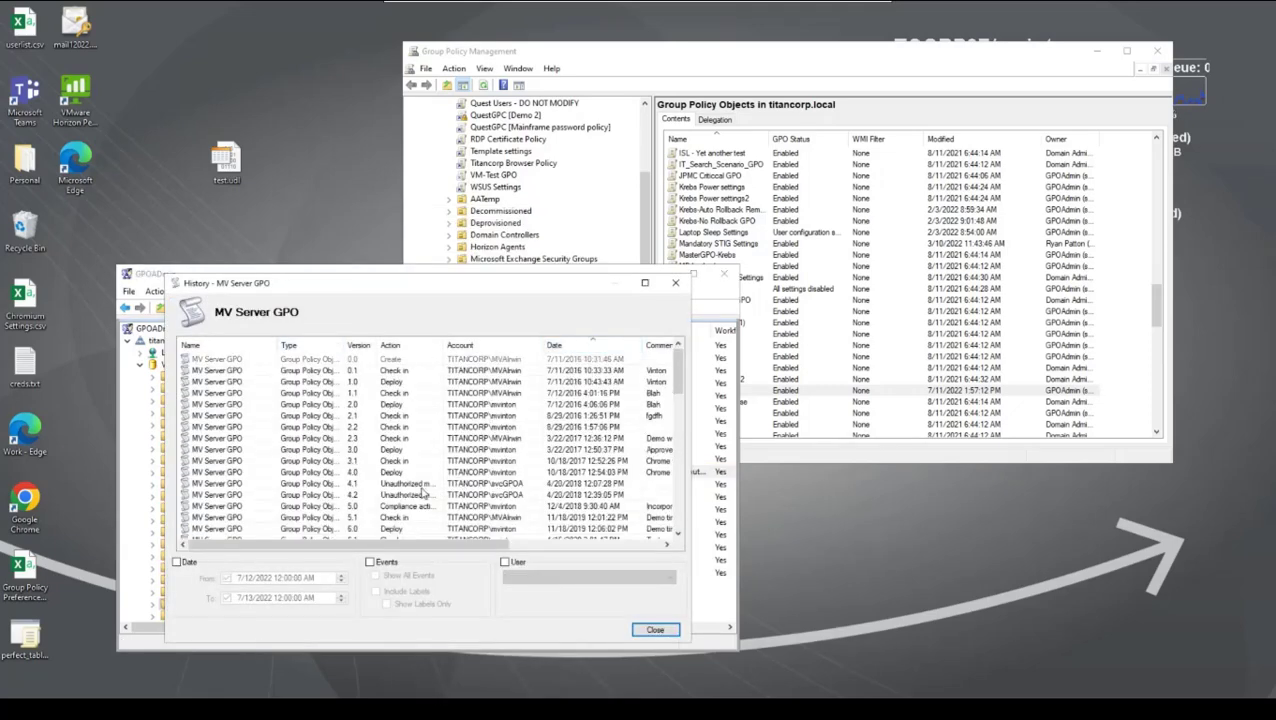
pyautogui.scroll(-5, 434, 491)
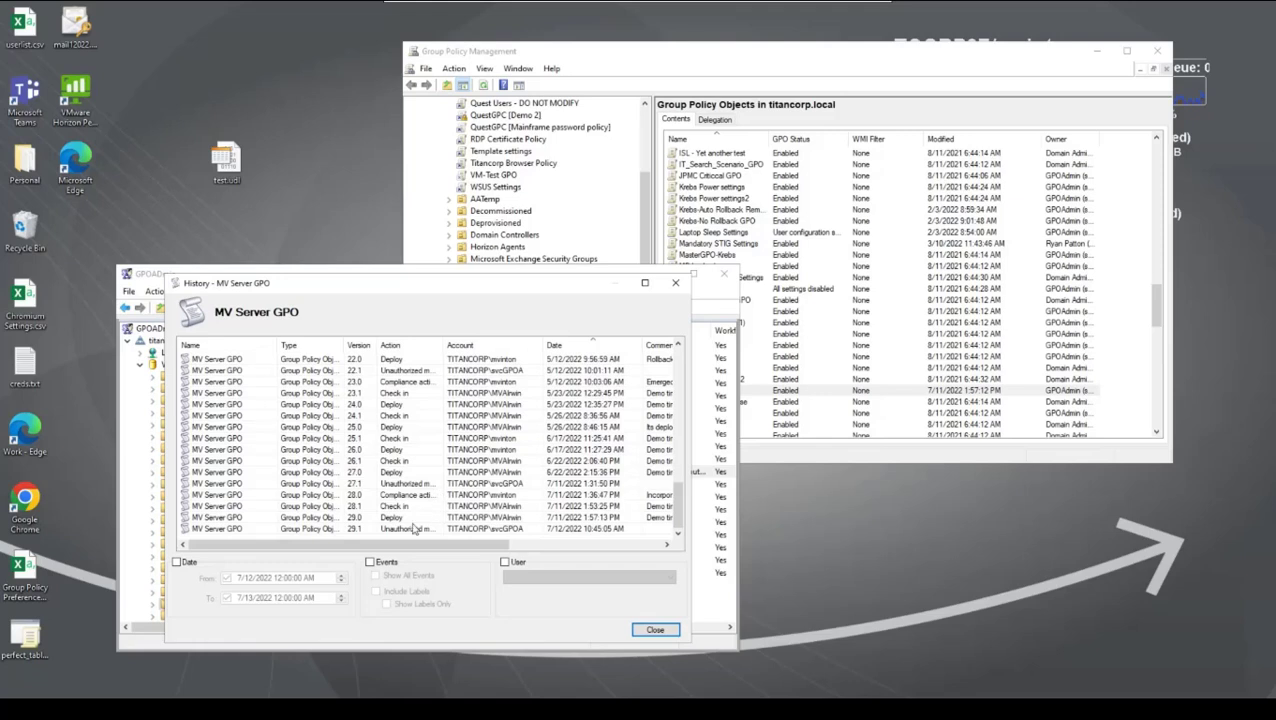
# Step: Generate a differences report for versions 29.0 and 29.1, review the changed settings, and close the report and history
pyautogui.click(248, 530)
pyautogui.keyDown('shift'); pyautogui.click(265, 518); pyautogui.keyUp('shift')
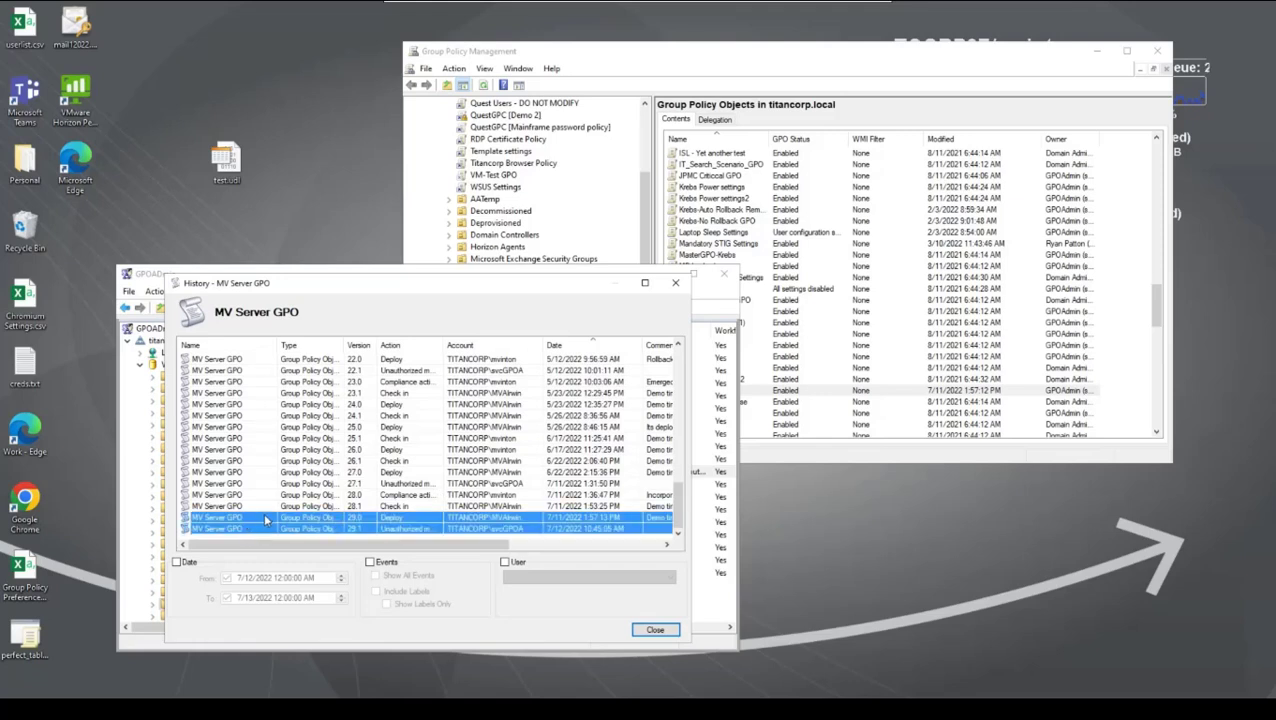
pyautogui.rightClick(265, 519)
pyautogui.click(308, 553)
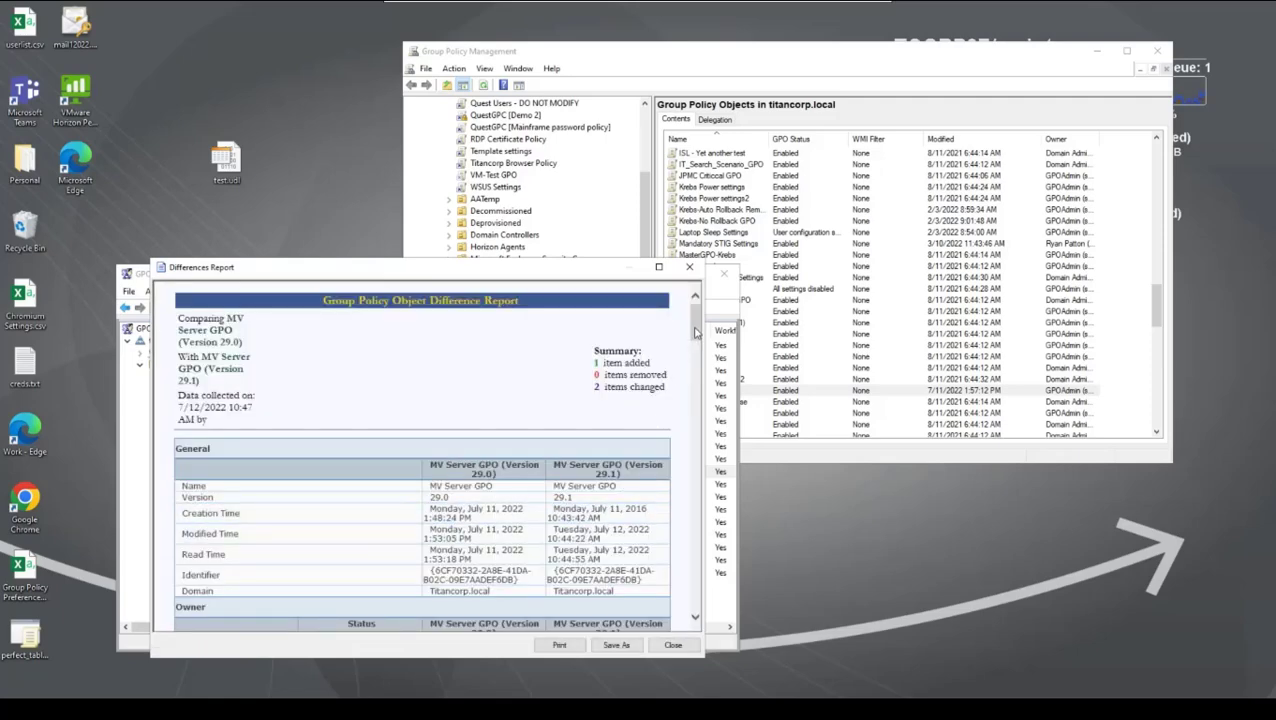
pyautogui.moveTo(696, 332); pyautogui.dragTo(667, 590)
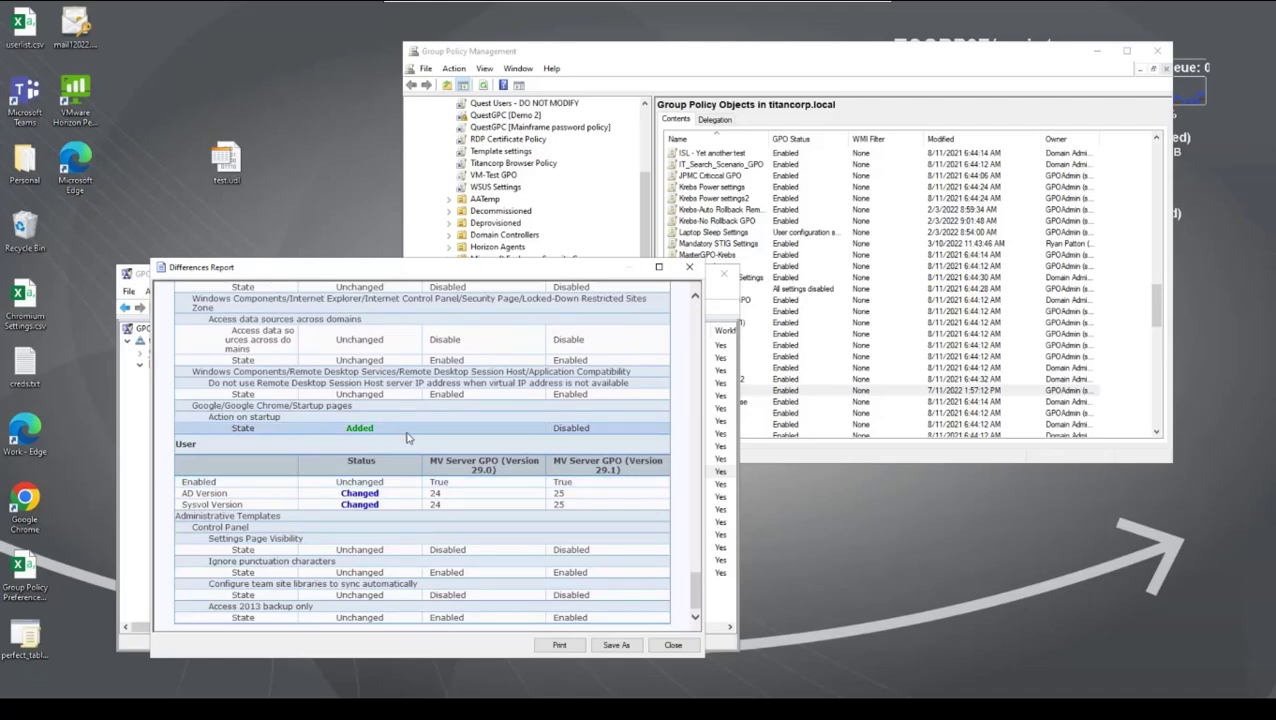
pyautogui.click(672, 645)
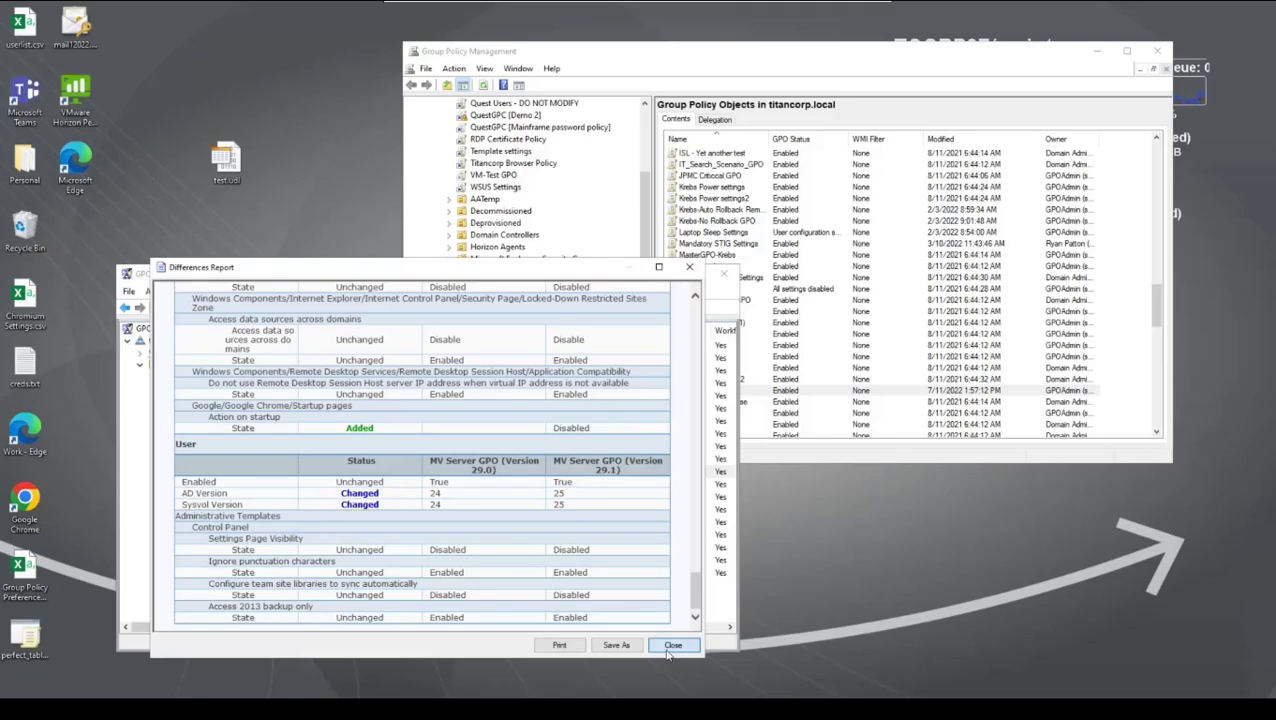
pyautogui.click(656, 632)
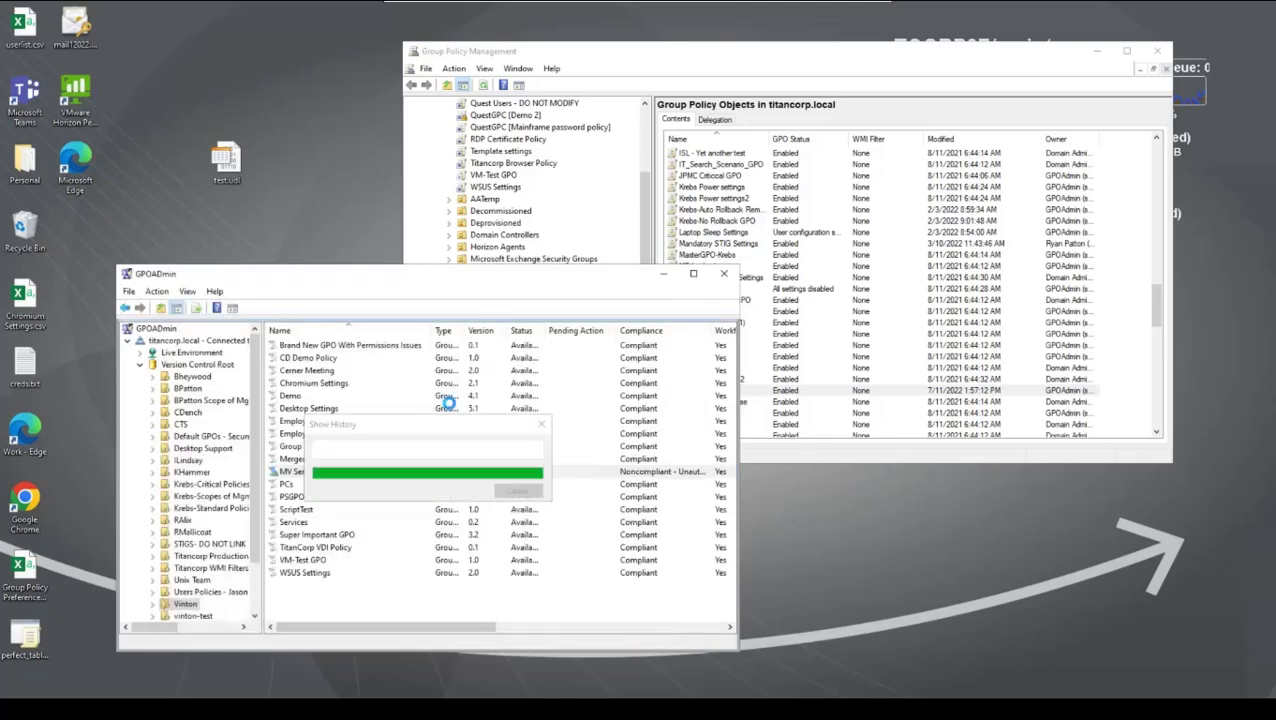
# Step: Review the notification settings of the container holding MV Server GPO, including Unauthorized Modification, and close its properties without saving
pyautogui.rightClick(182, 605)
pyautogui.click(228, 482)
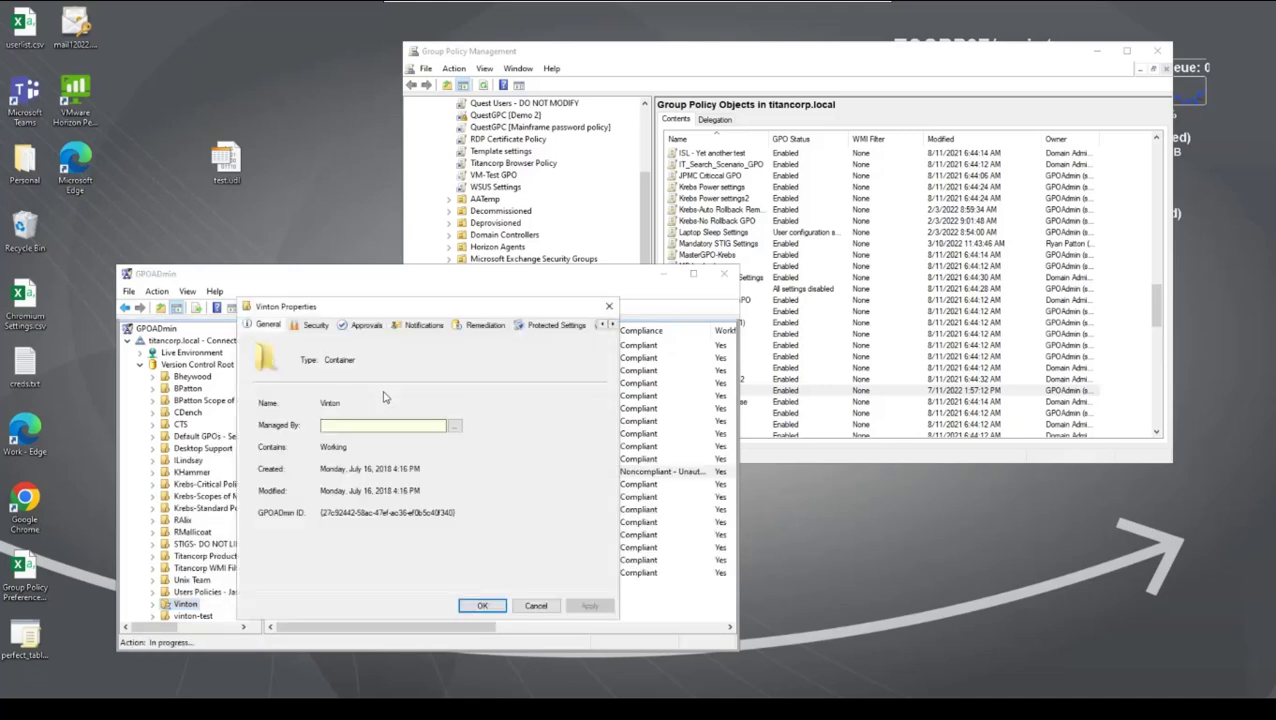
pyautogui.click(425, 325)
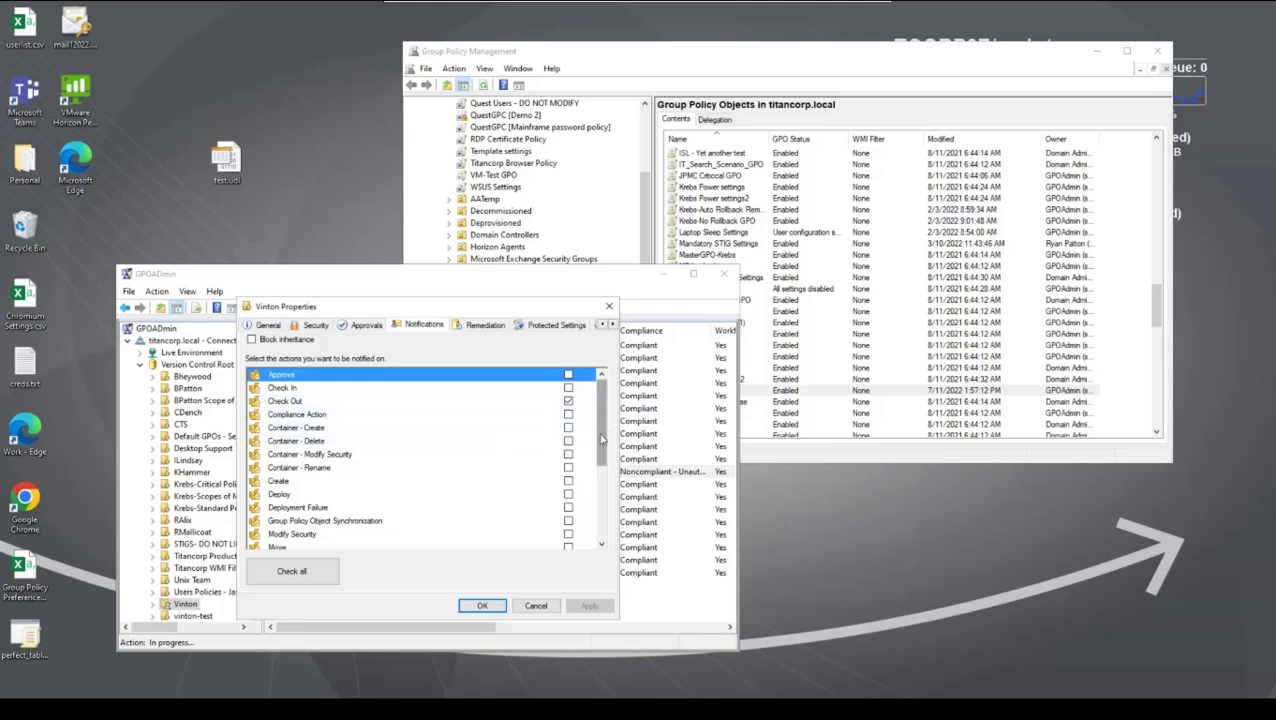
pyautogui.moveTo(600, 443); pyautogui.dragTo(600, 545)
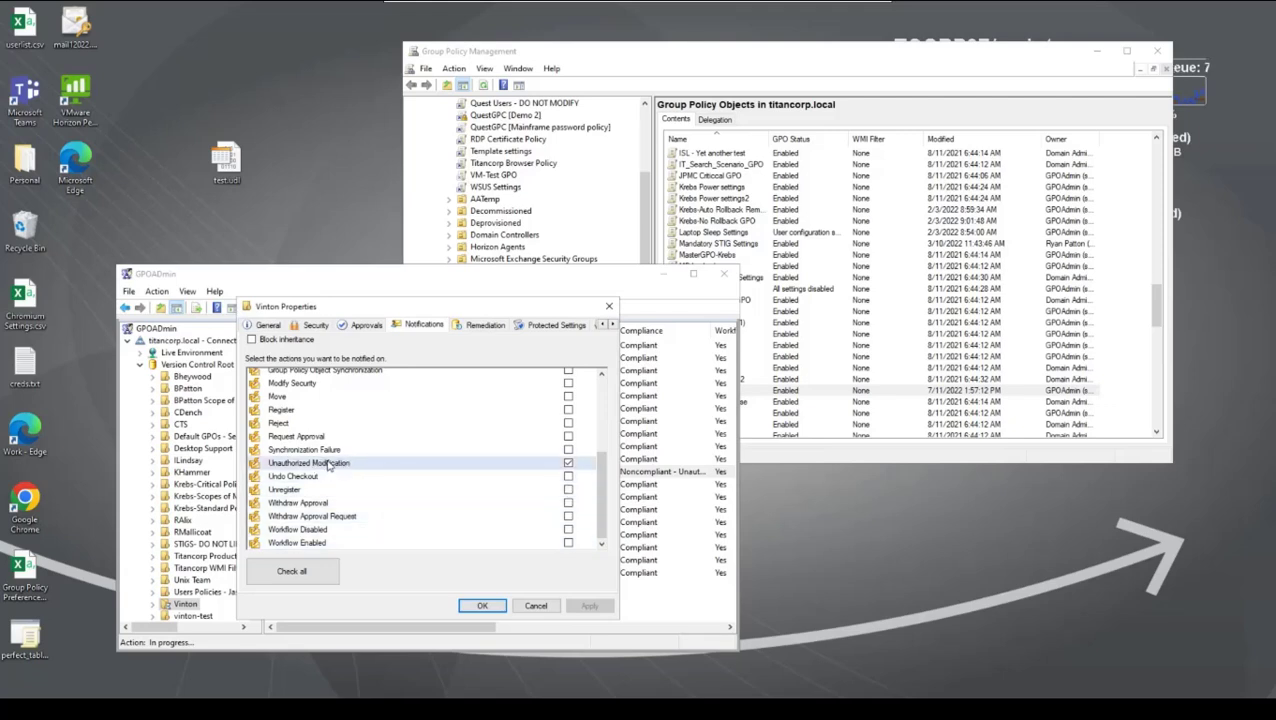
pyautogui.click(537, 607)
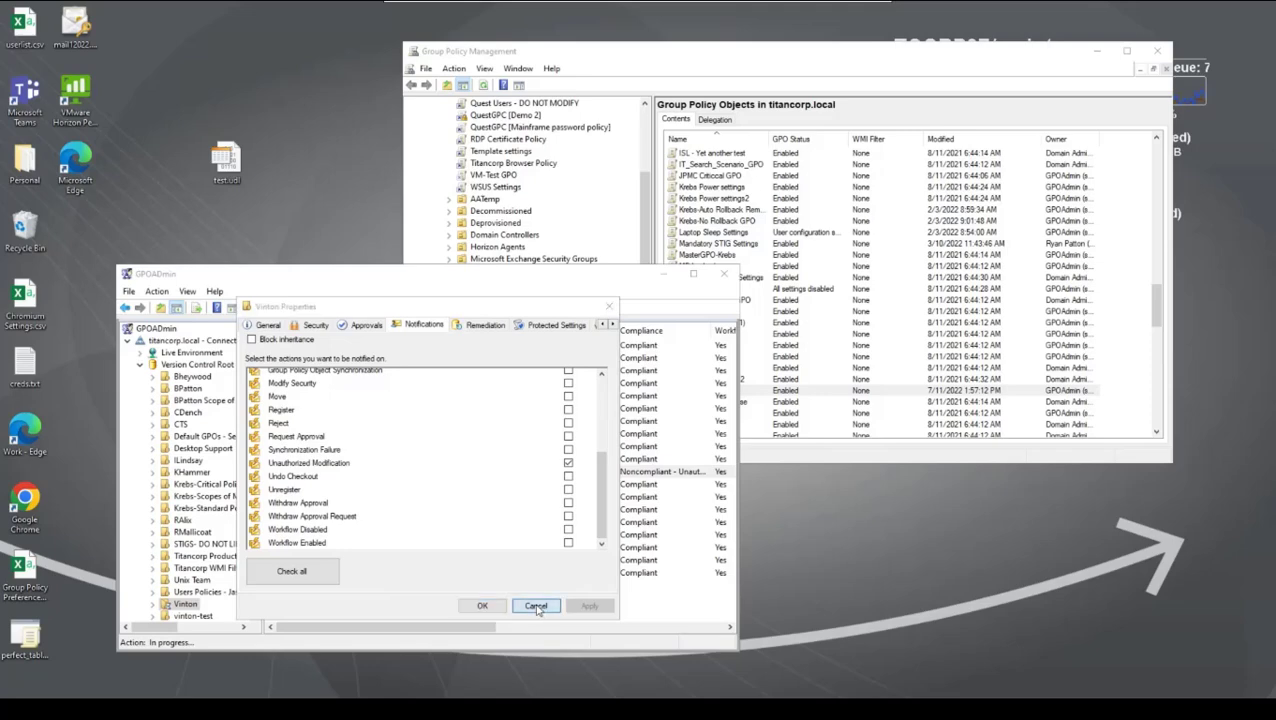
# Step: Launch Outlook for checking the notification emails
pyautogui.click(18, 709)
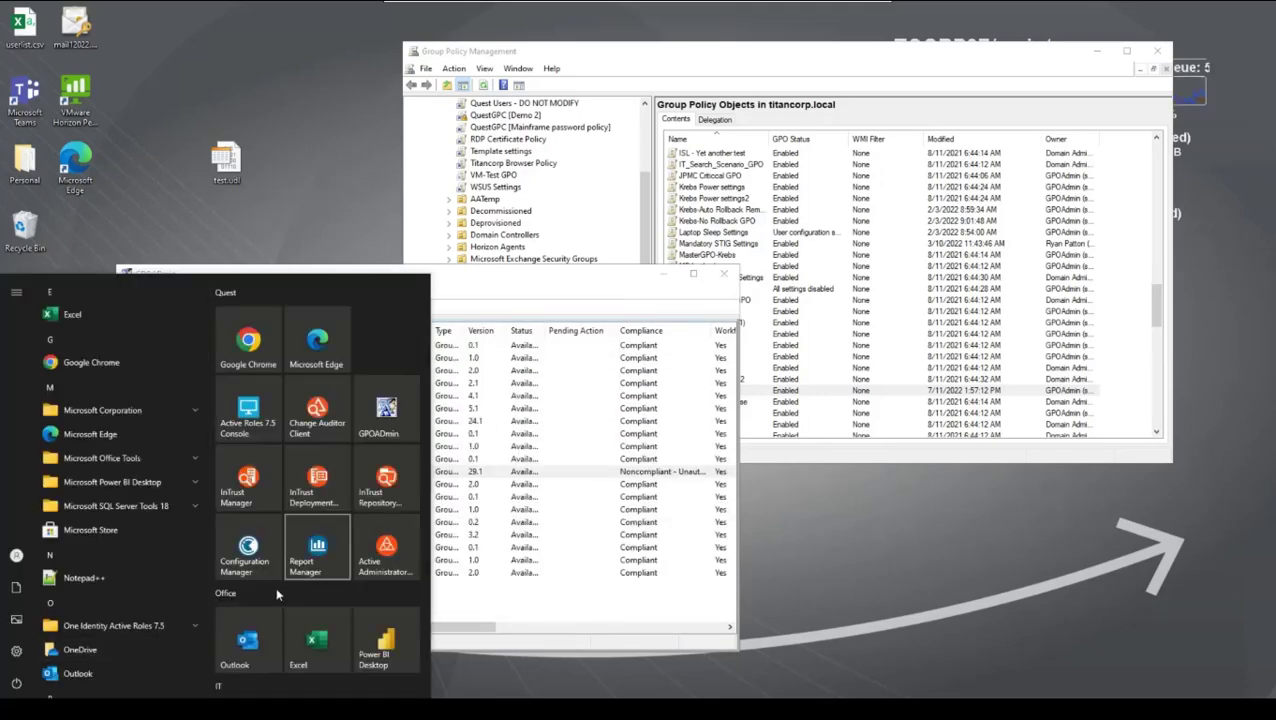
pyautogui.click(474, 652)
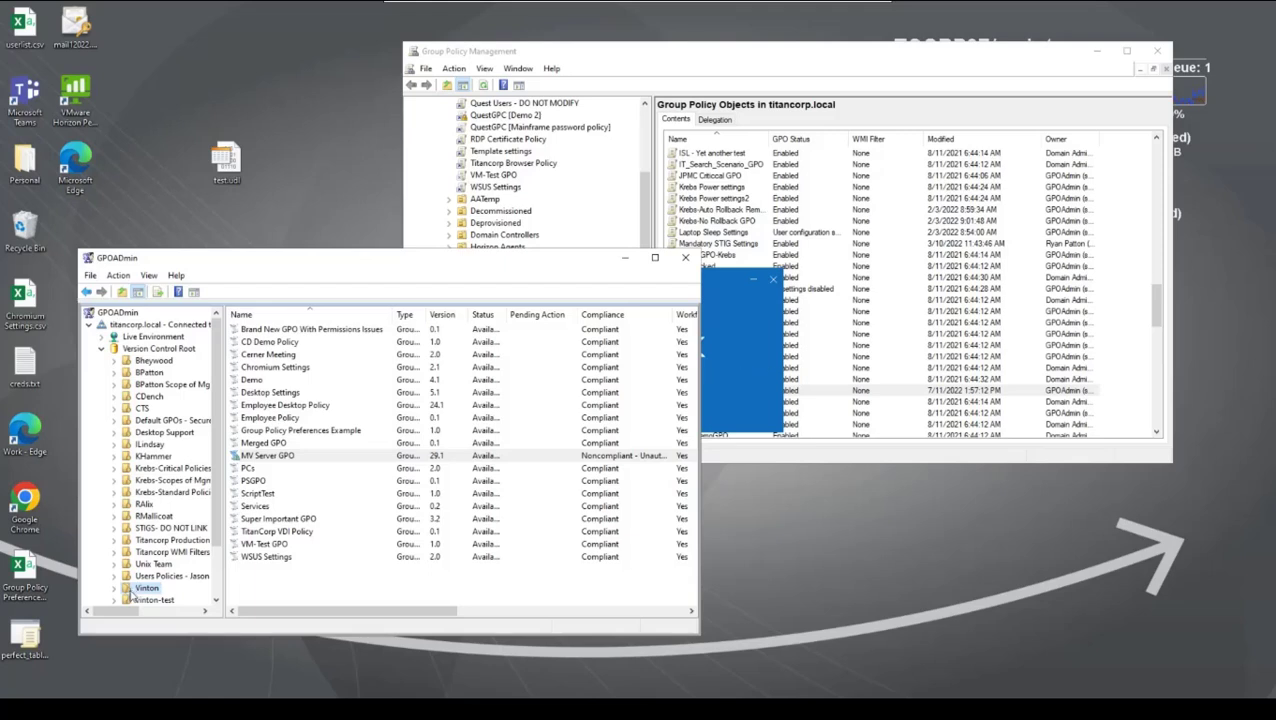
# Step: Examine the container's remediation options with Override inherited remediation enabled, minimizing Outlook in between, and cancel the properties
pyautogui.rightClick(132, 591)
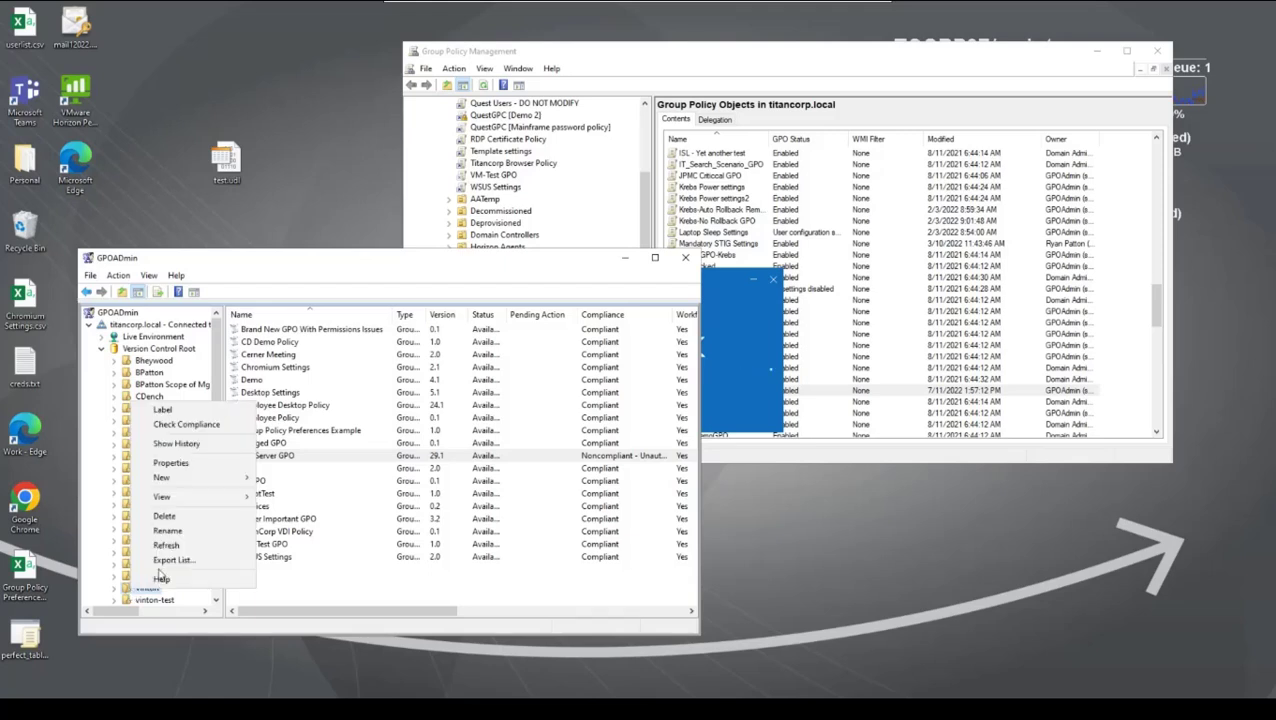
pyautogui.click(200, 466)
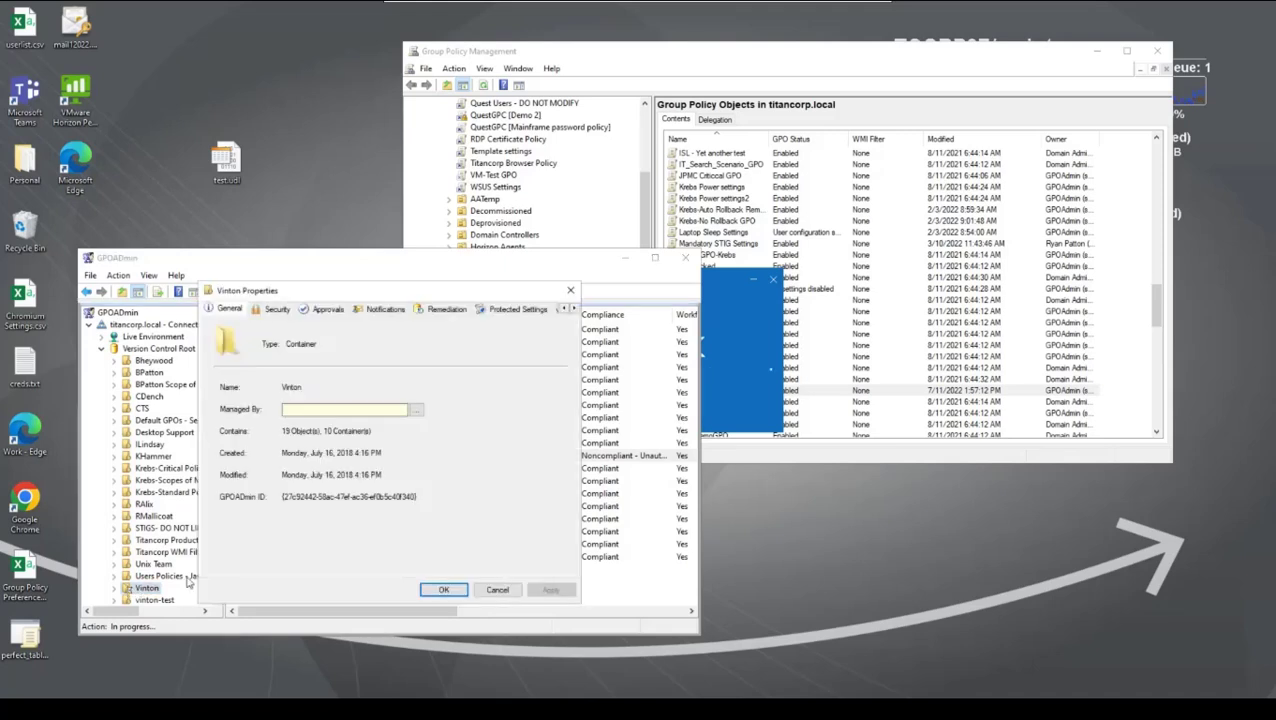
pyautogui.click(436, 311)
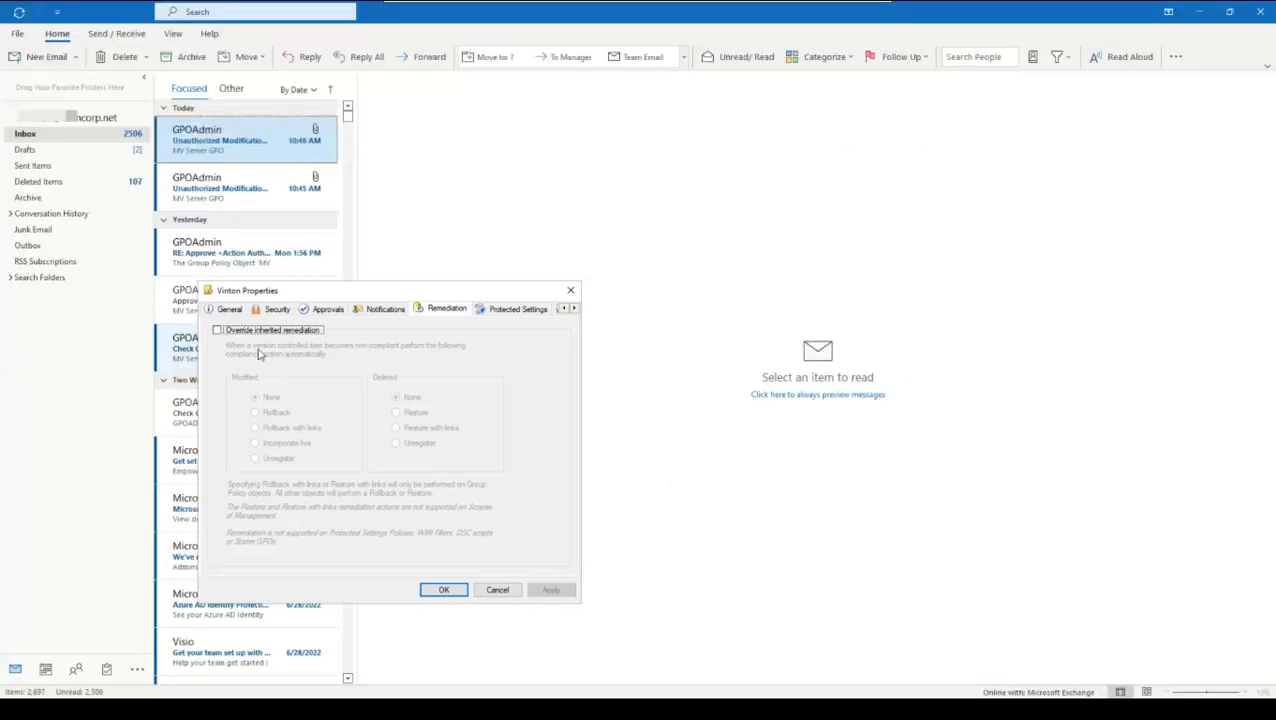
pyautogui.click(240, 164)
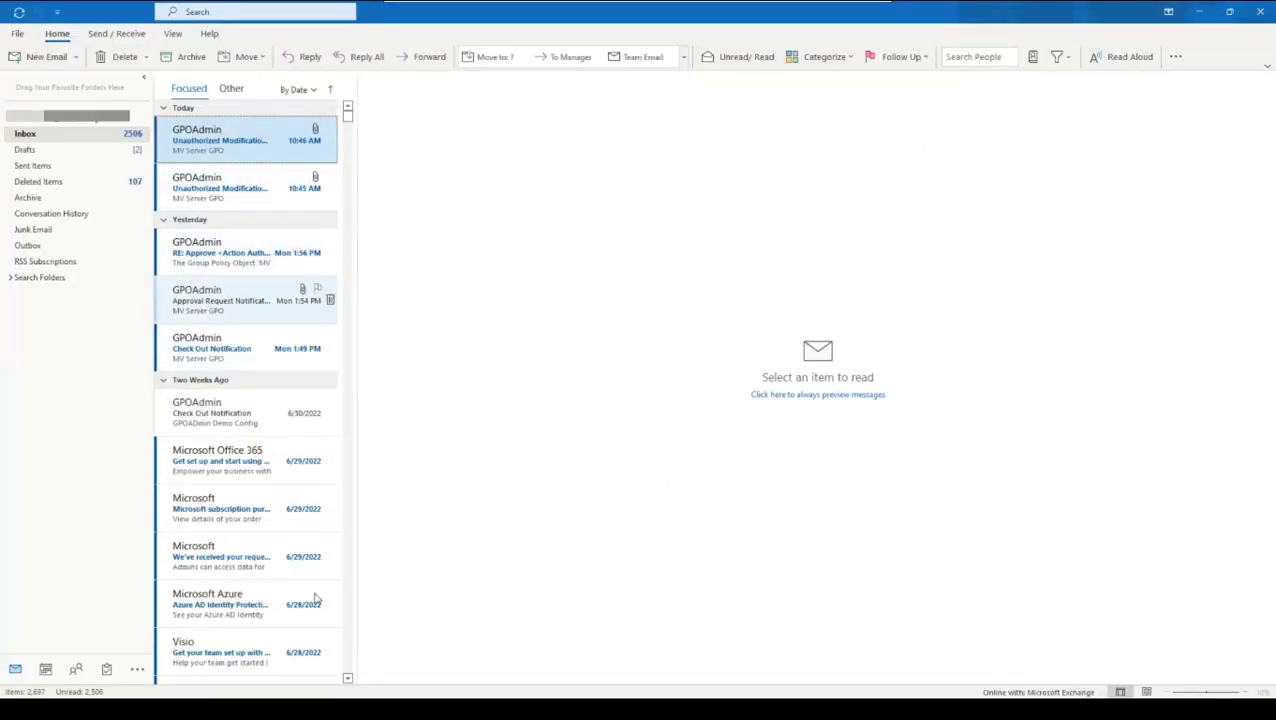
pyautogui.click(1199, 12)
pyautogui.click(218, 331)
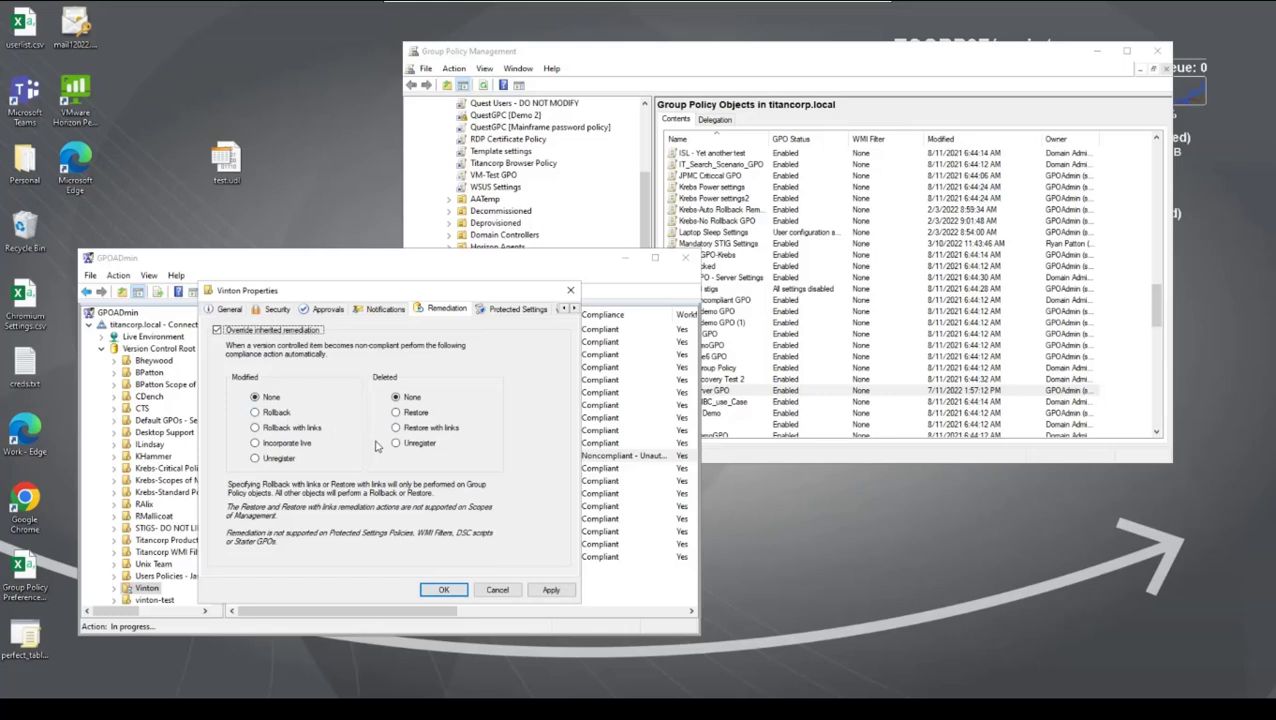
pyautogui.click(498, 589)
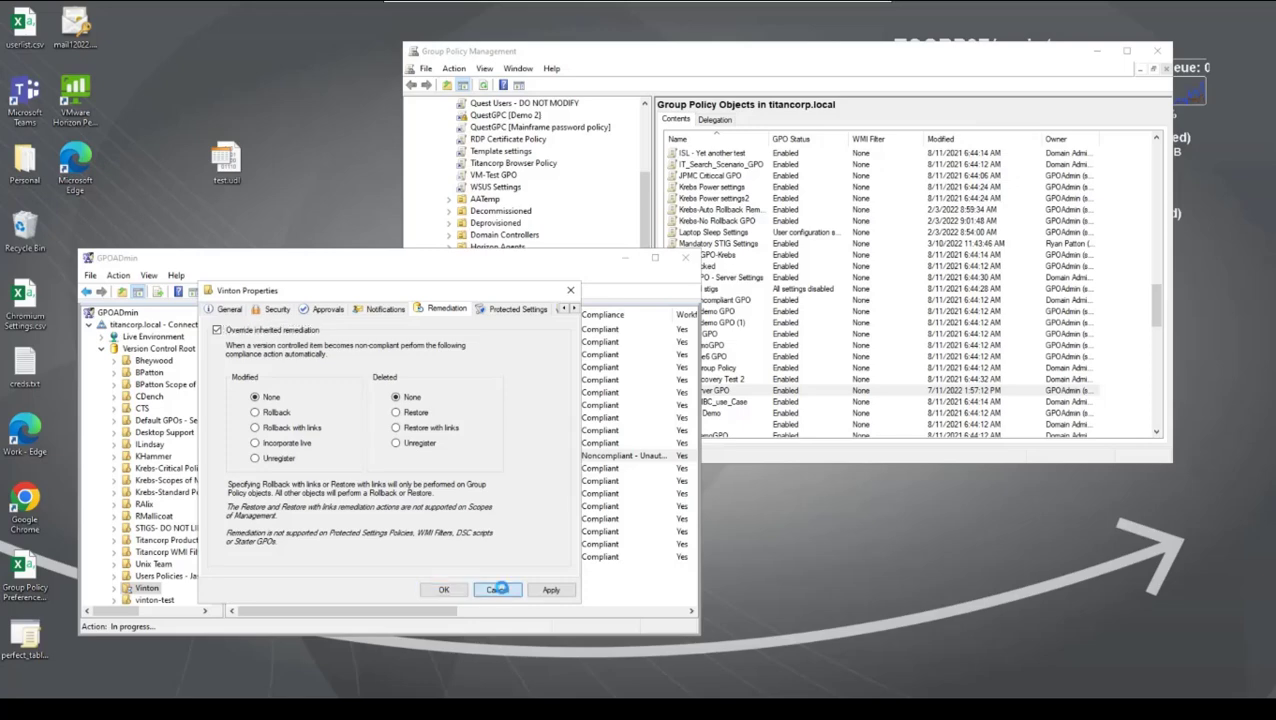
# Step: Switch to Outlook, read the newest Unauthorized Modification notification for MV Server GPO, and minimize Outlook
pyautogui.click(684, 404)
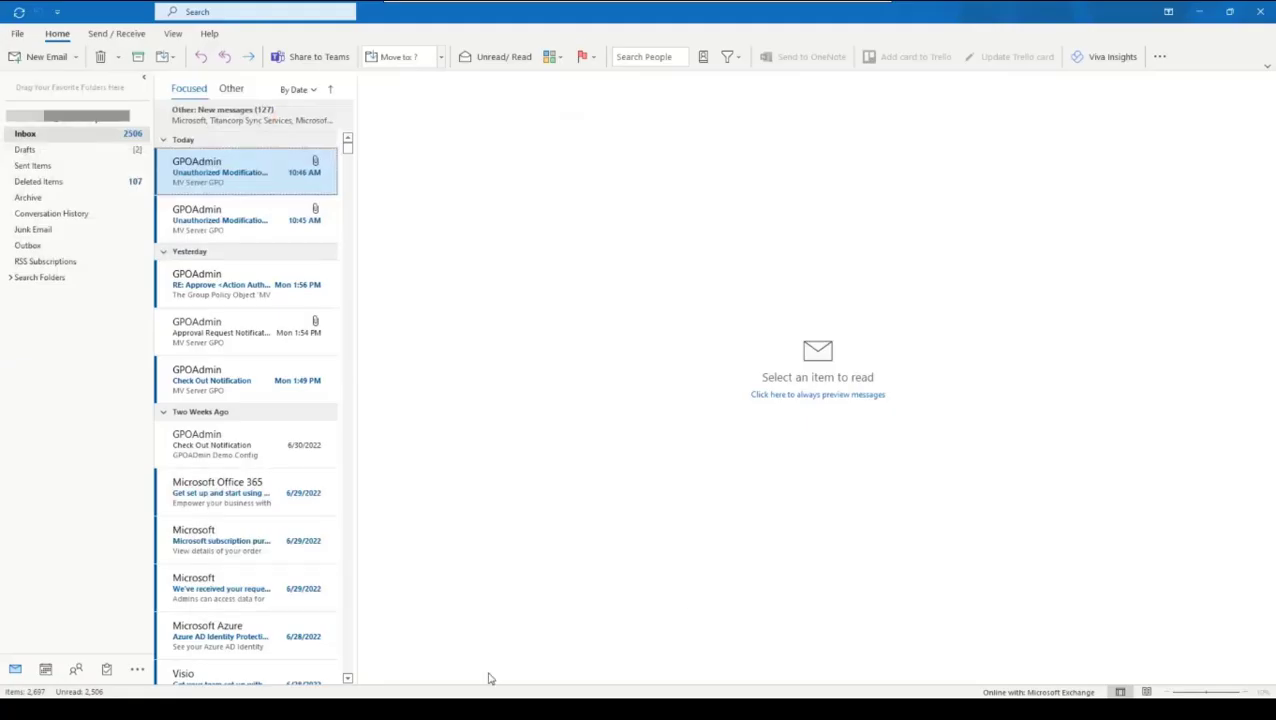
pyautogui.click(254, 176)
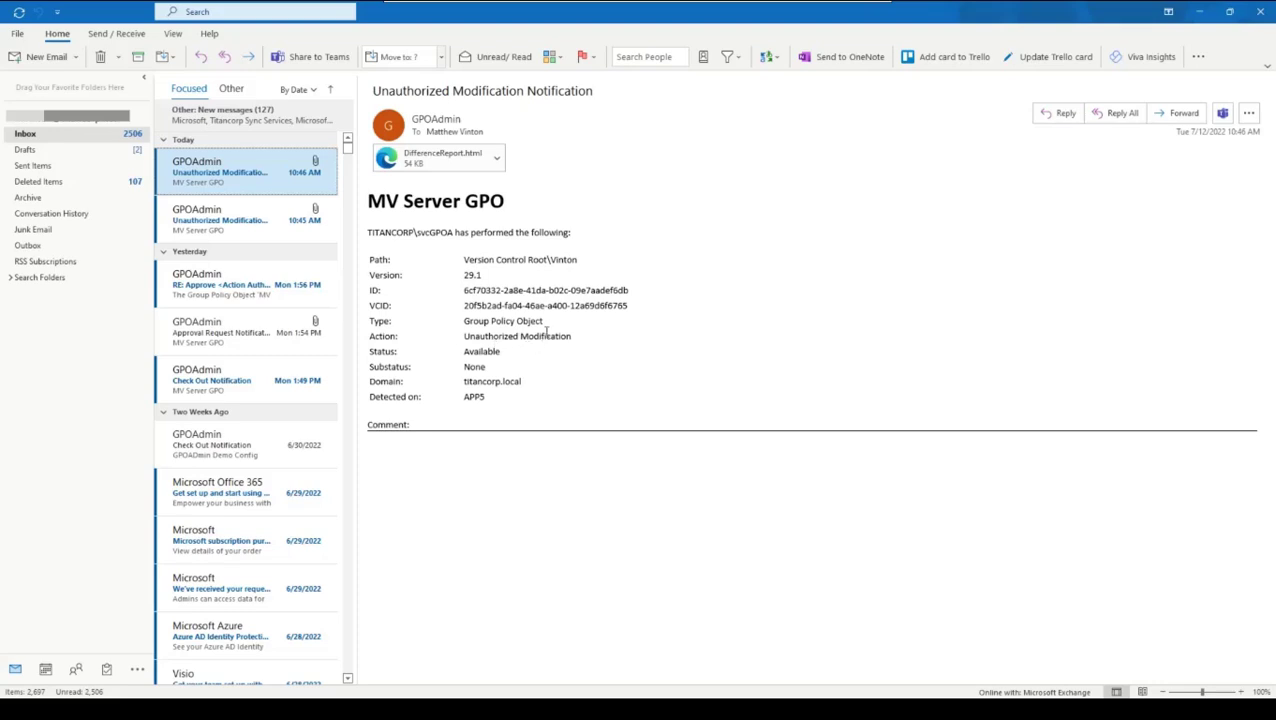
pyautogui.click(1206, 18)
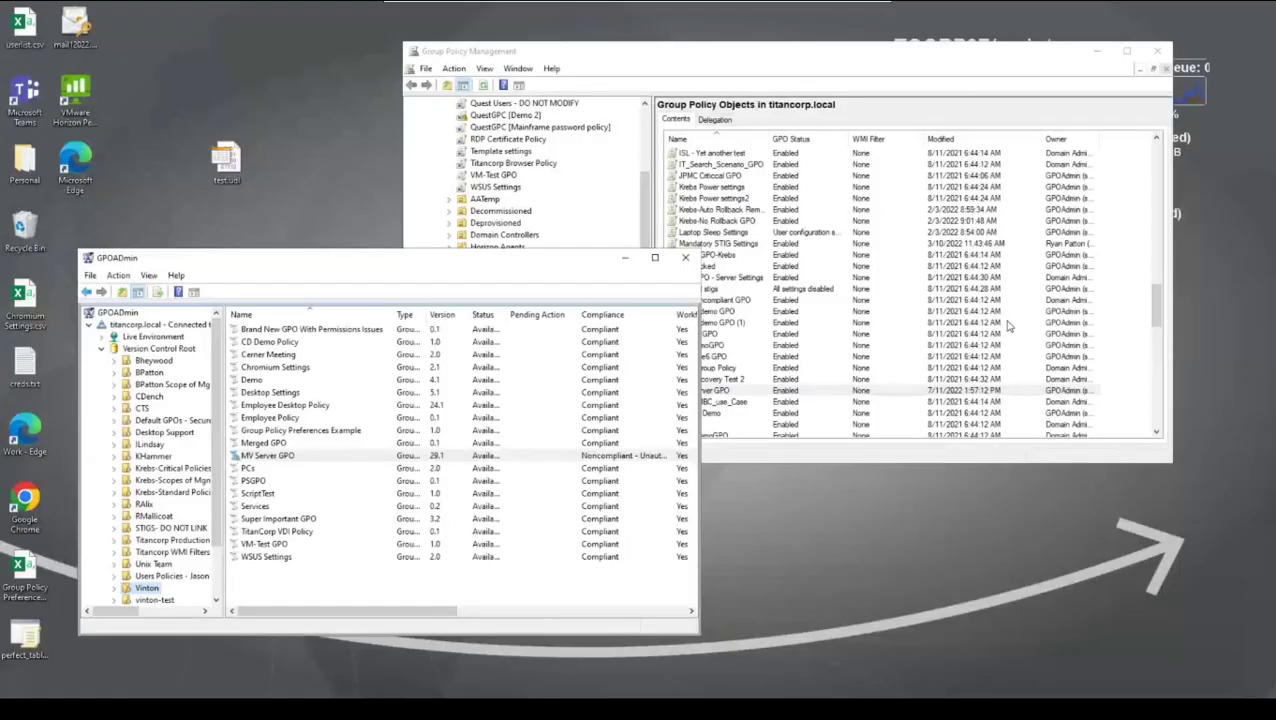
# Step: Incorporate the live version of MV Server GPO in GPOADmin with the comment "Change is good"
pyautogui.rightClick(258, 457)
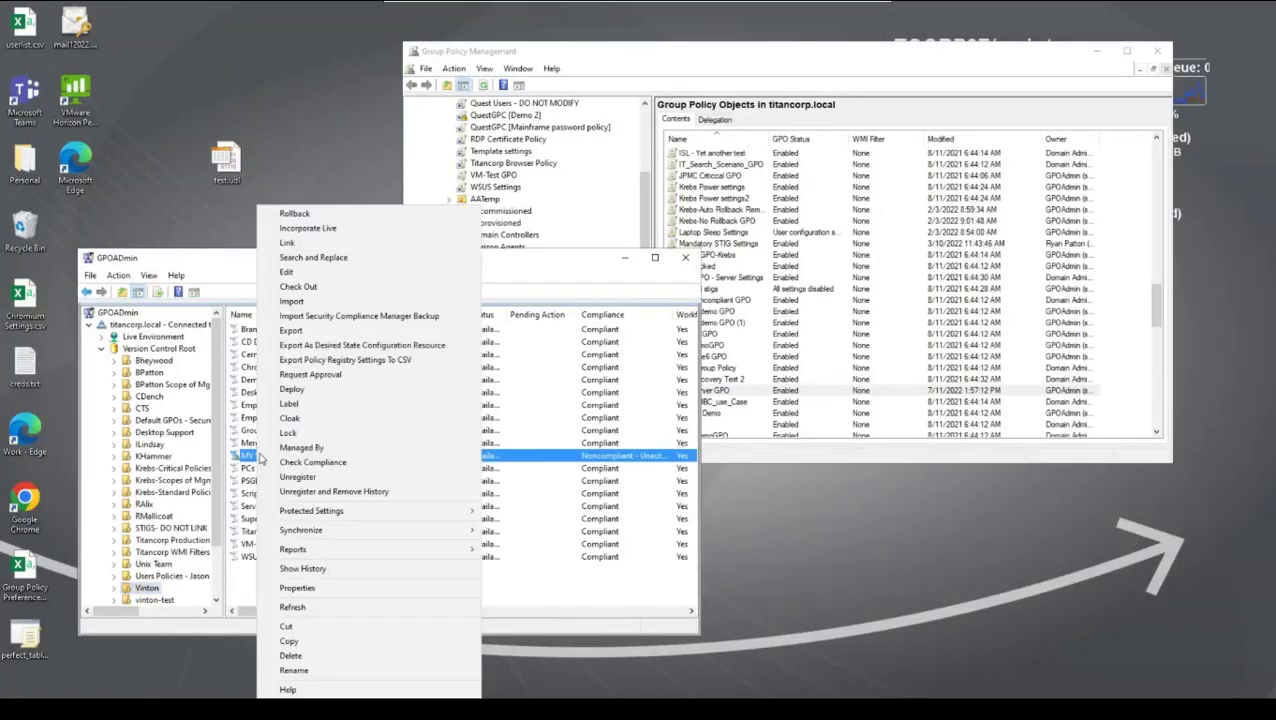
pyautogui.click(353, 236)
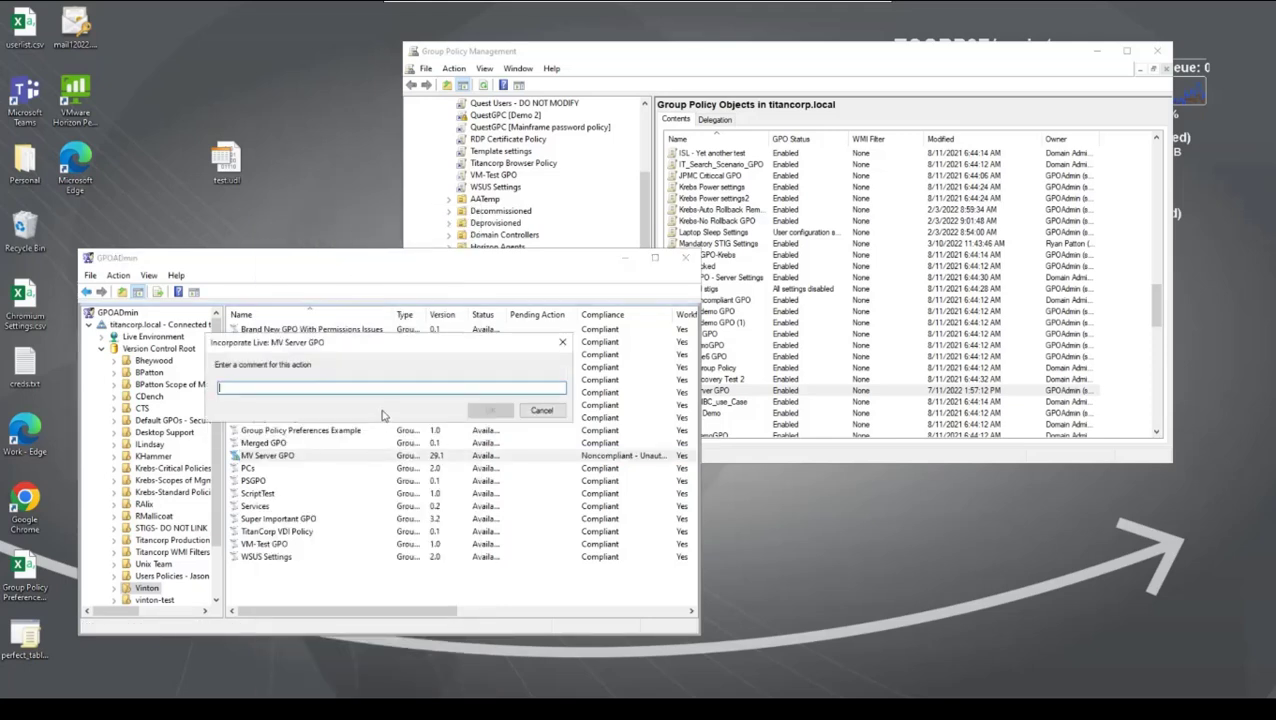
pyautogui.write('Chan')
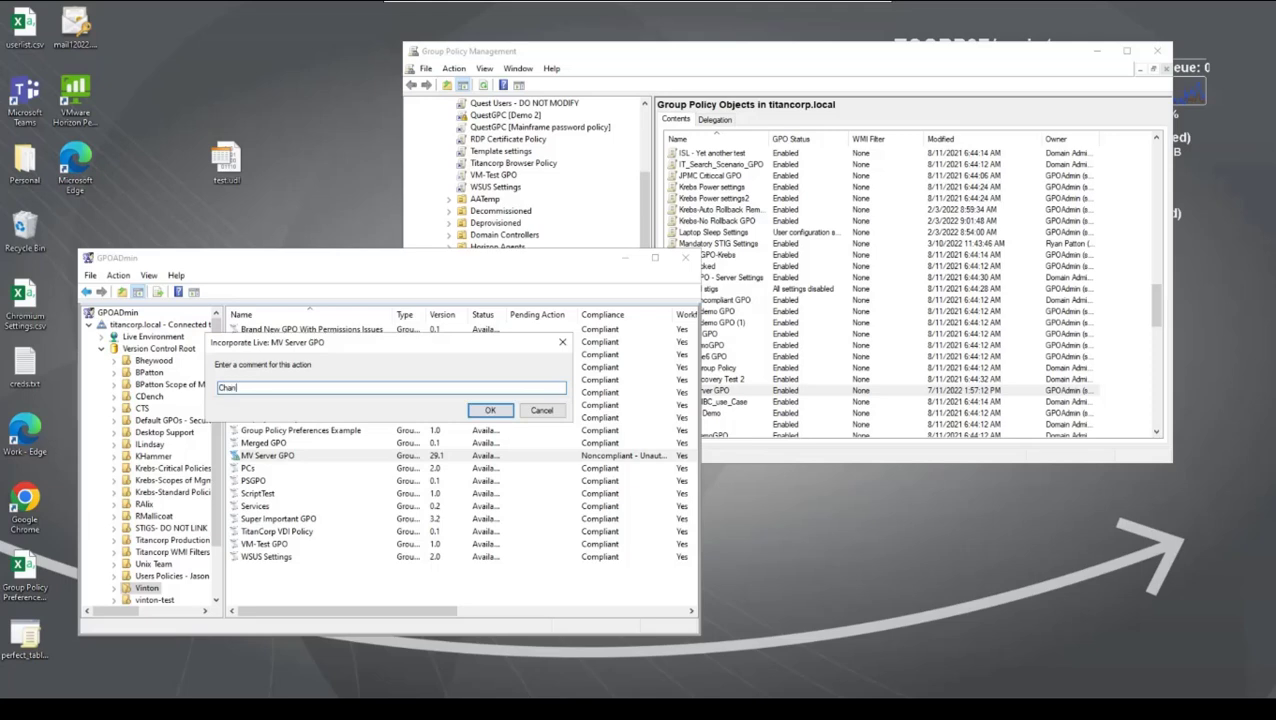
pyautogui.write('ge is good')
pyautogui.click(500, 411)
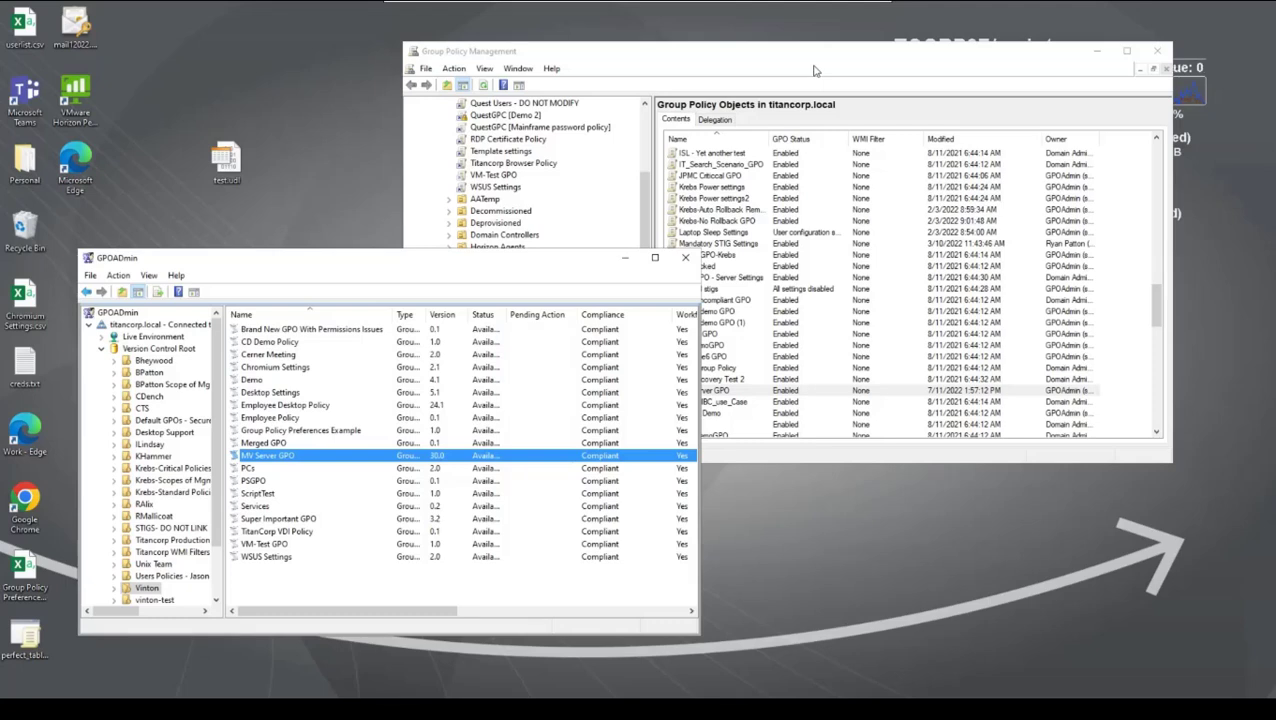
# Step: Switch to Group Policy Management and examine MV Server GPO's delegation entries for Domain Admins and Enterprise Admins
pyautogui.click(894, 57)
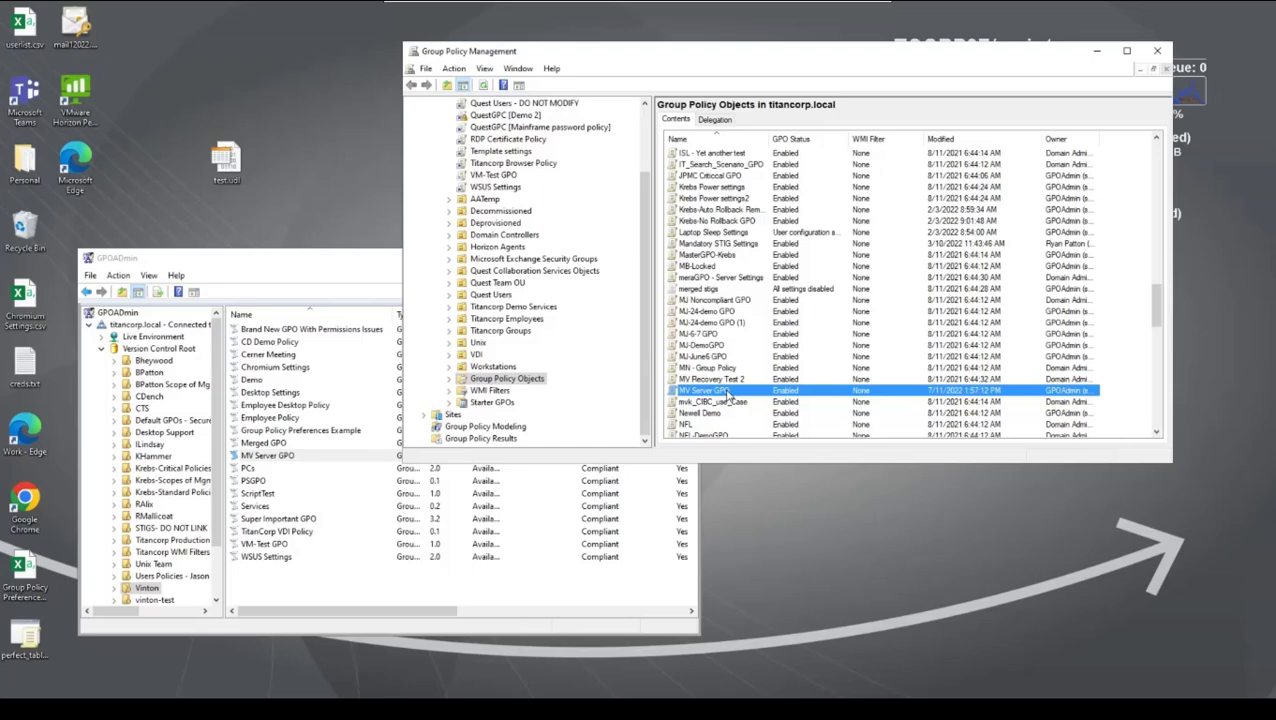
pyautogui.click(719, 122)
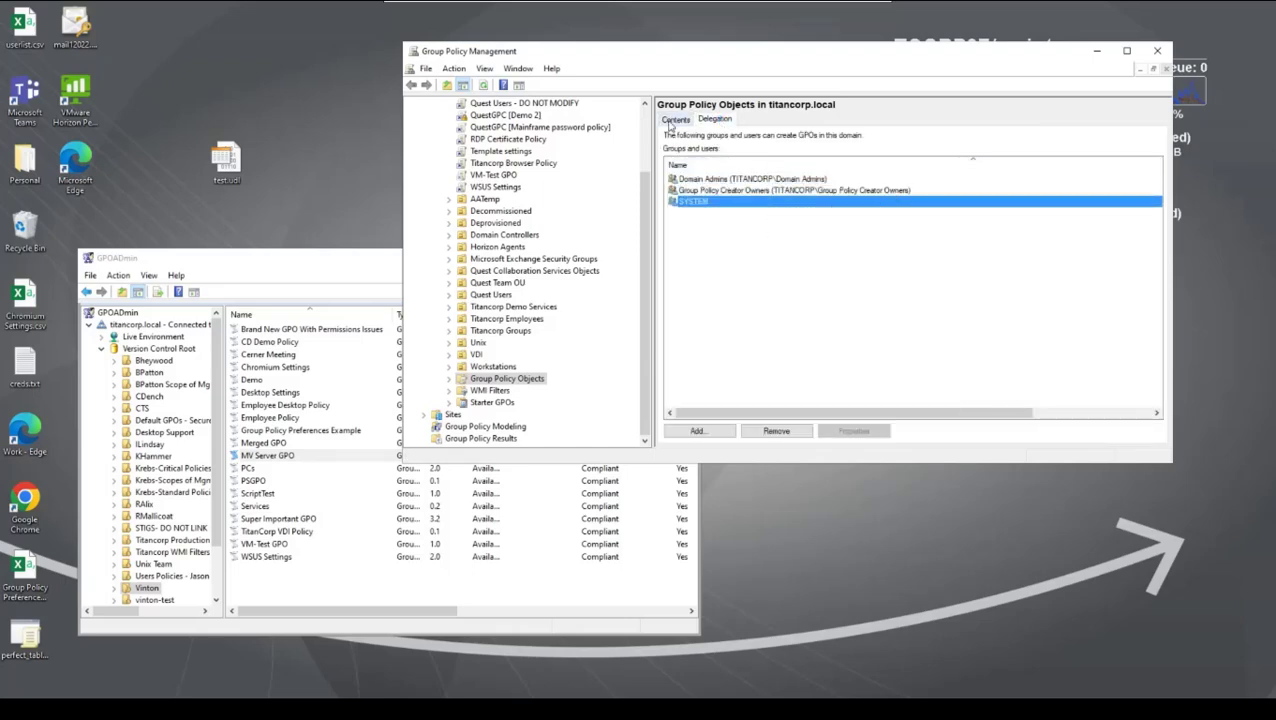
pyautogui.click(673, 120)
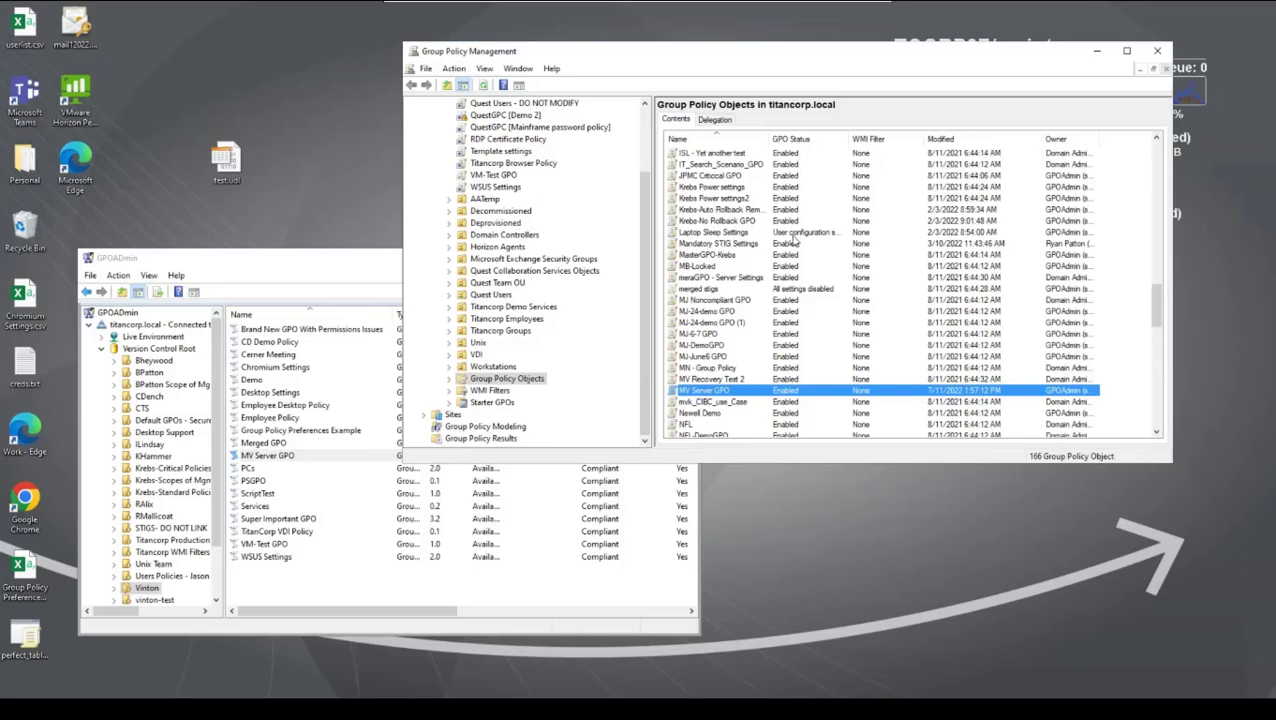
pyautogui.doubleClick(676, 391)
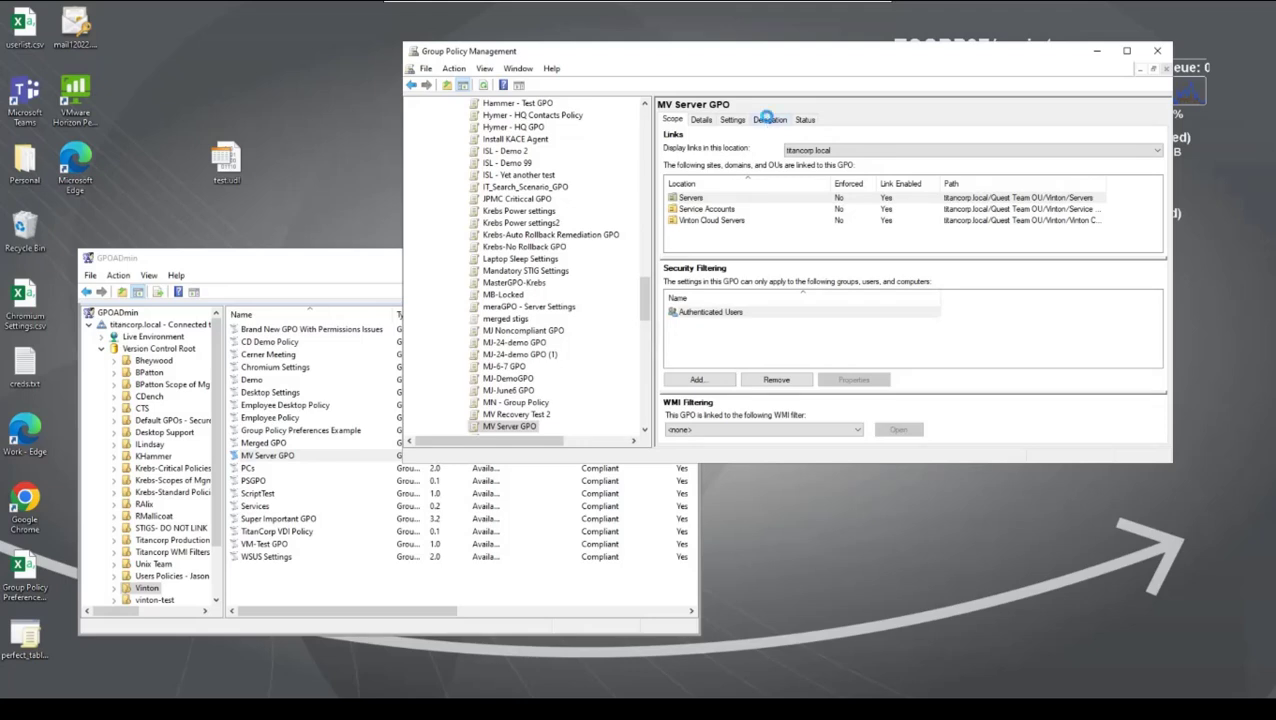
pyautogui.click(766, 119)
pyautogui.click(733, 192)
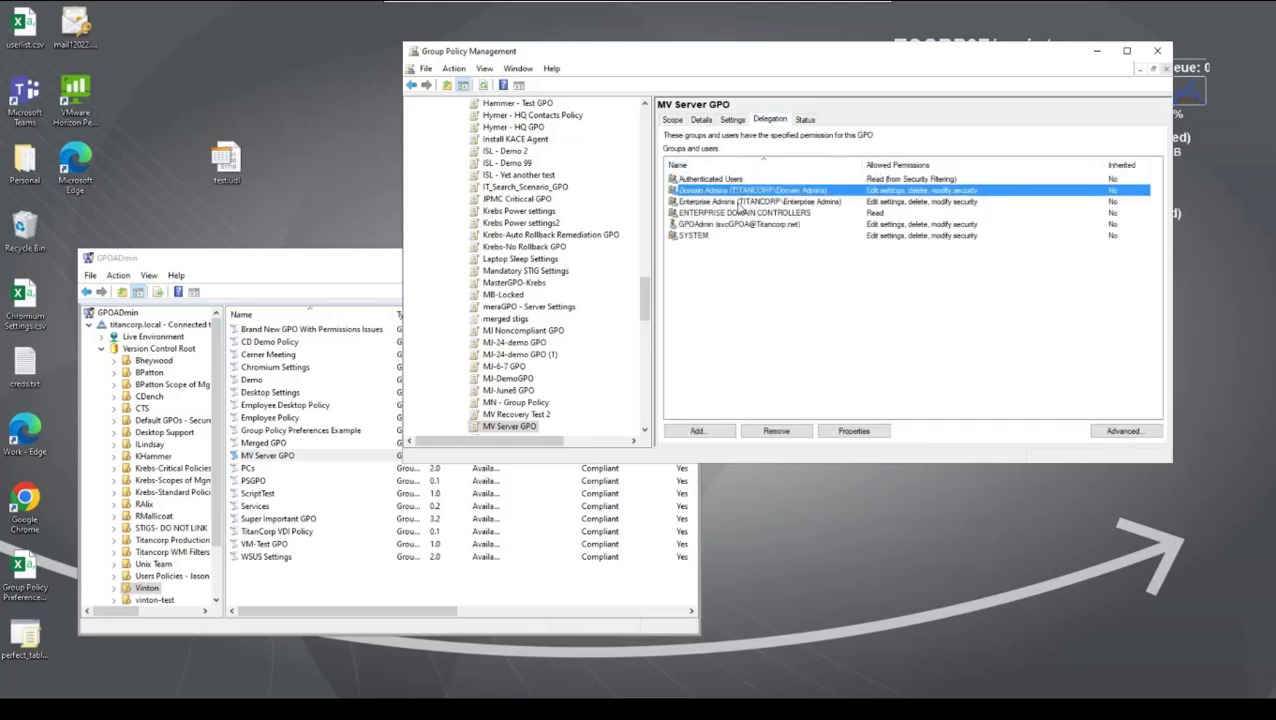
pyautogui.click(739, 203)
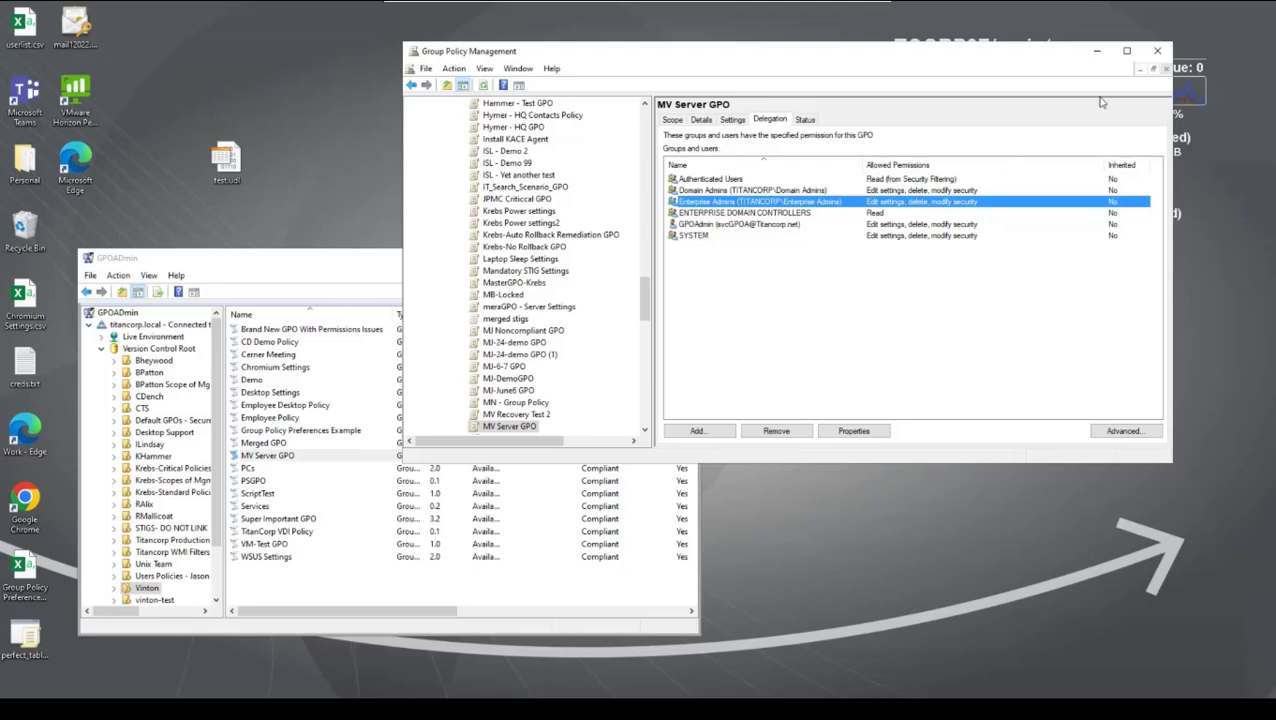
# Step: Minimize Group Policy Management, and refresh the filtered GPOADmin log in Event Viewer to read the newest event 1050
pyautogui.click(1097, 50)
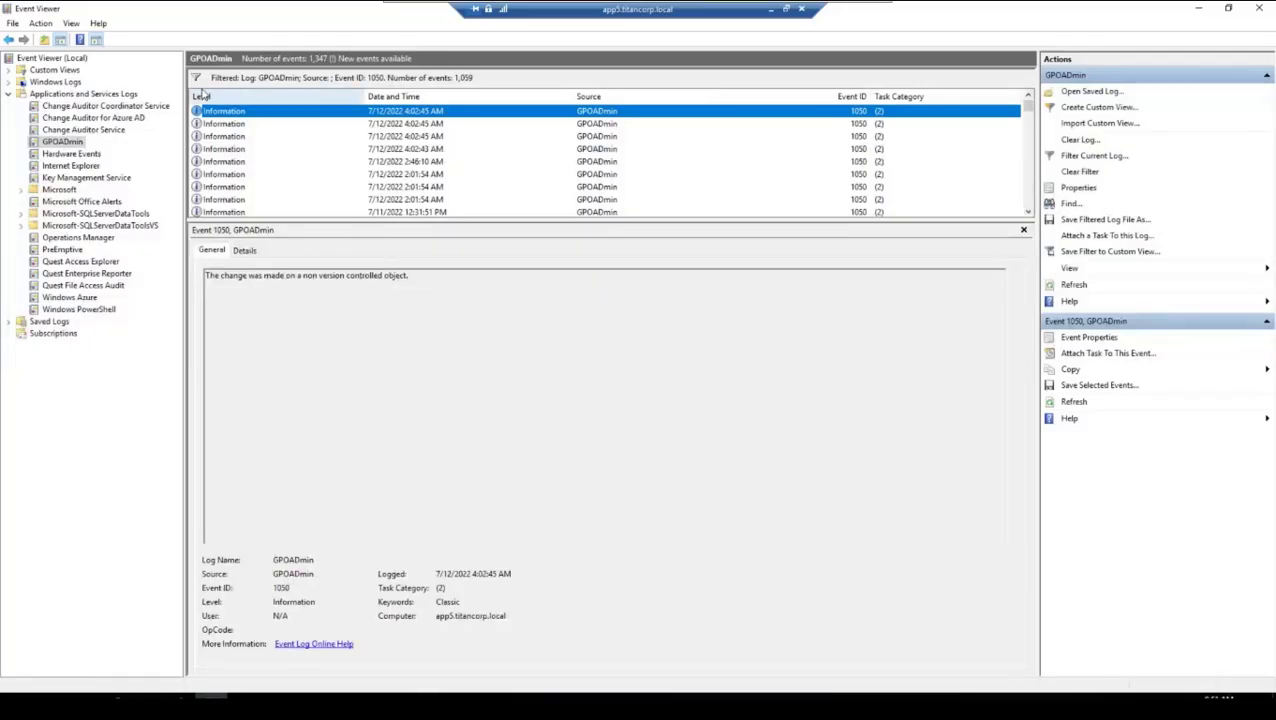
pyautogui.click(1073, 284)
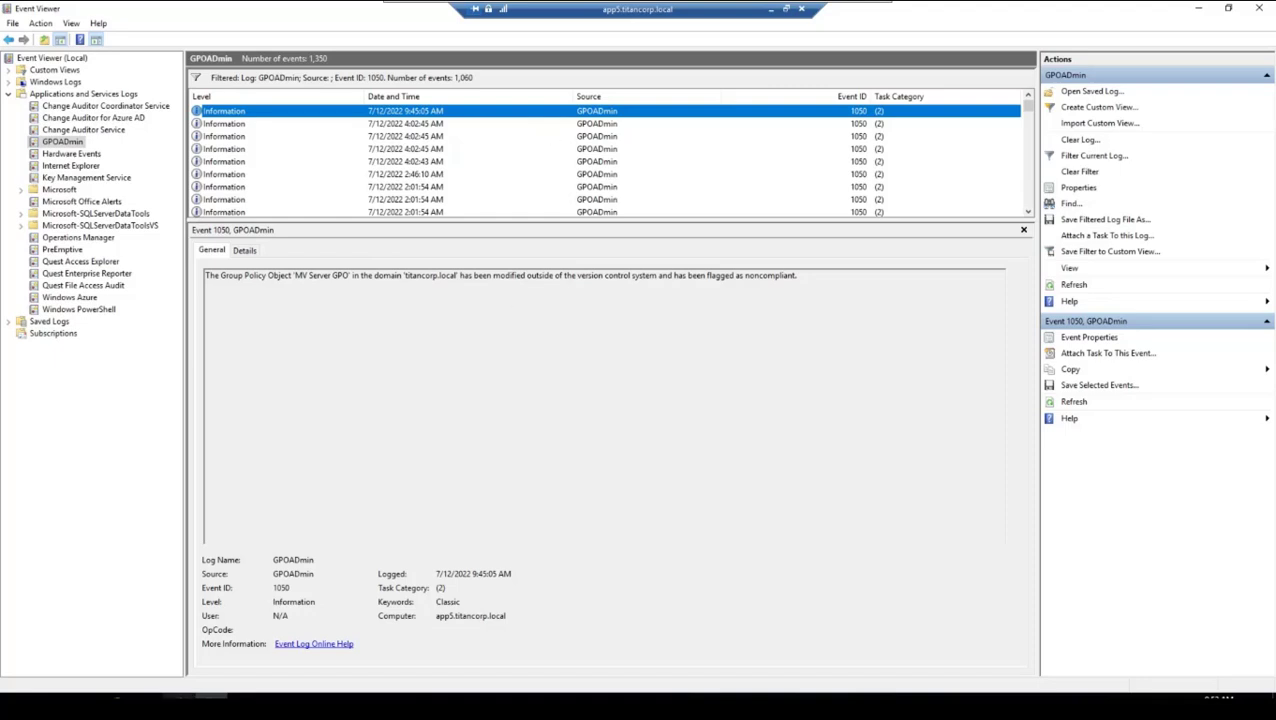
# Step: Switch to Registry Editor and examine the ExcludeSOMSecurityFromHash, Interval and ServerName values of GPOADmin's WatcherConfig key
pyautogui.click(179, 707)
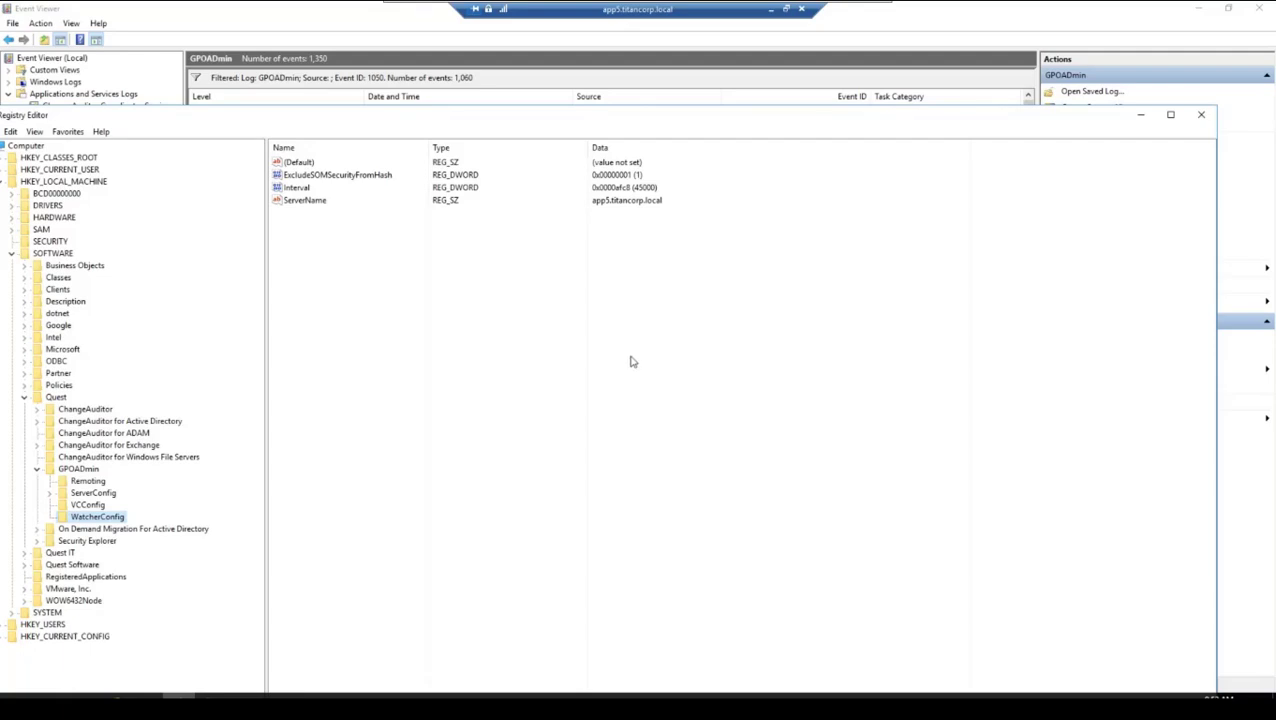
pyautogui.moveTo(494, 116); pyautogui.dragTo(510, 72)
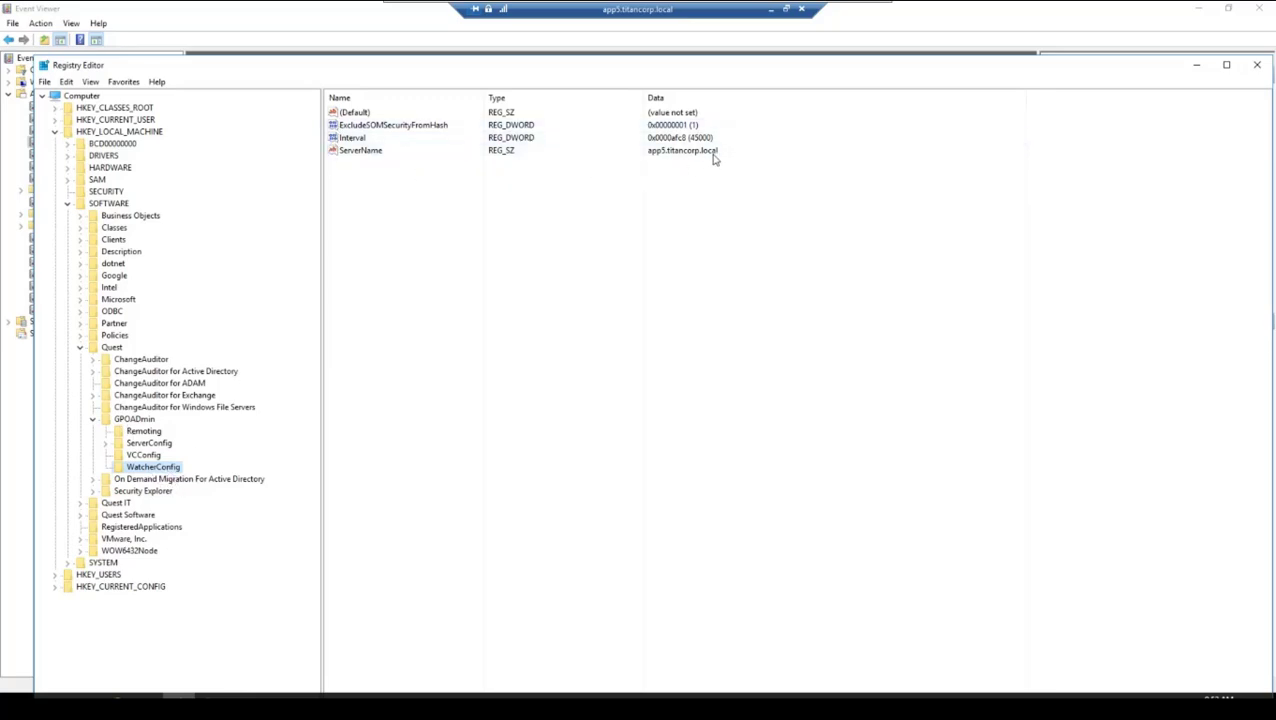
pyautogui.click(398, 128)
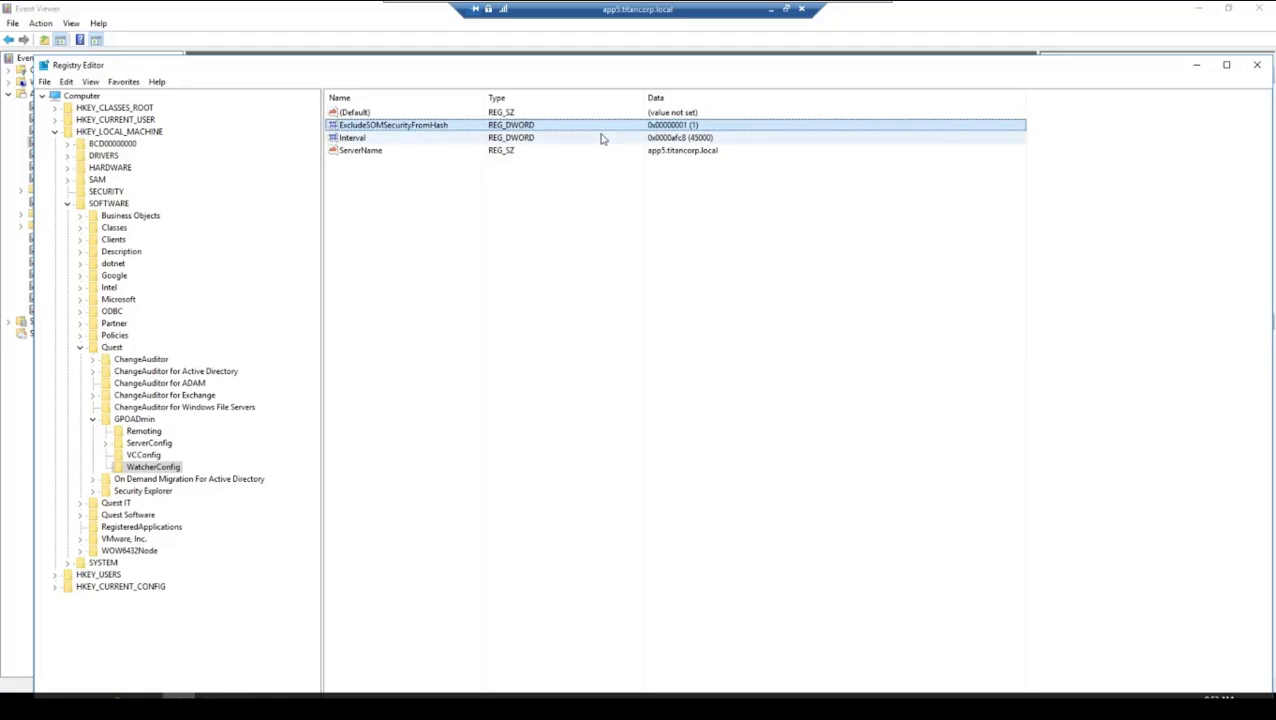
pyautogui.click(385, 138)
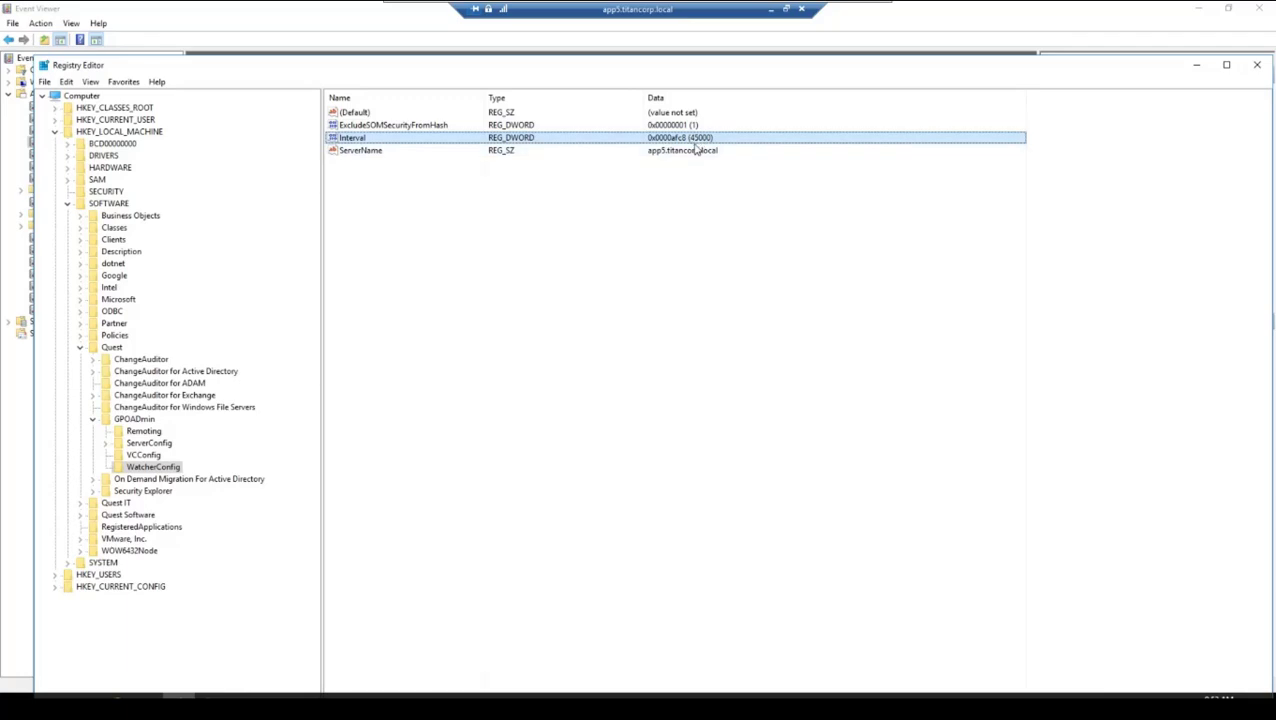
pyautogui.click(416, 153)
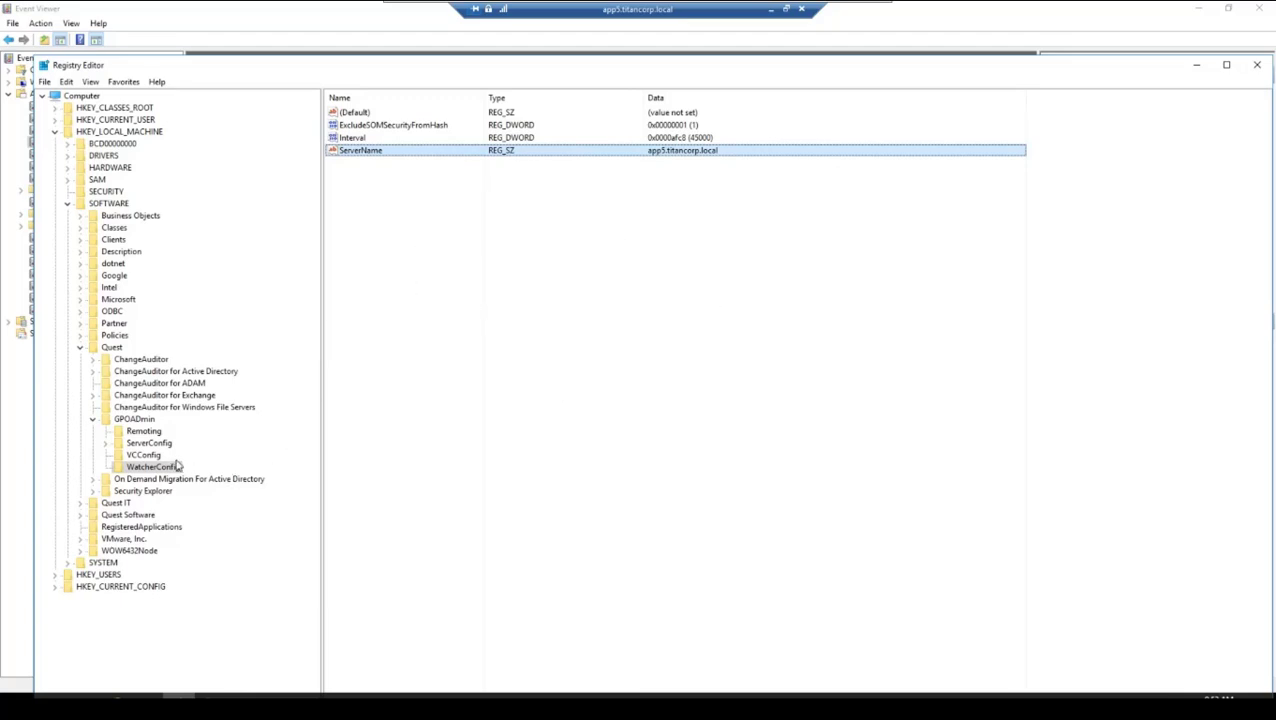
pyautogui.click(142, 466)
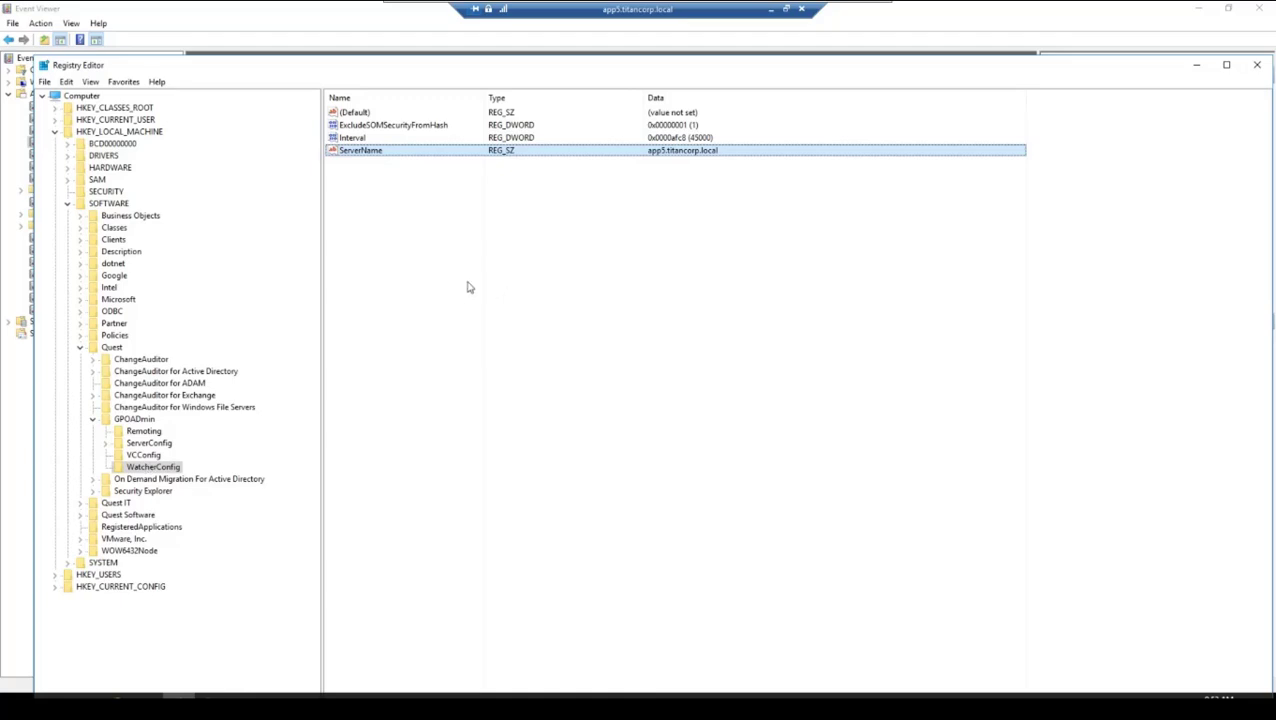